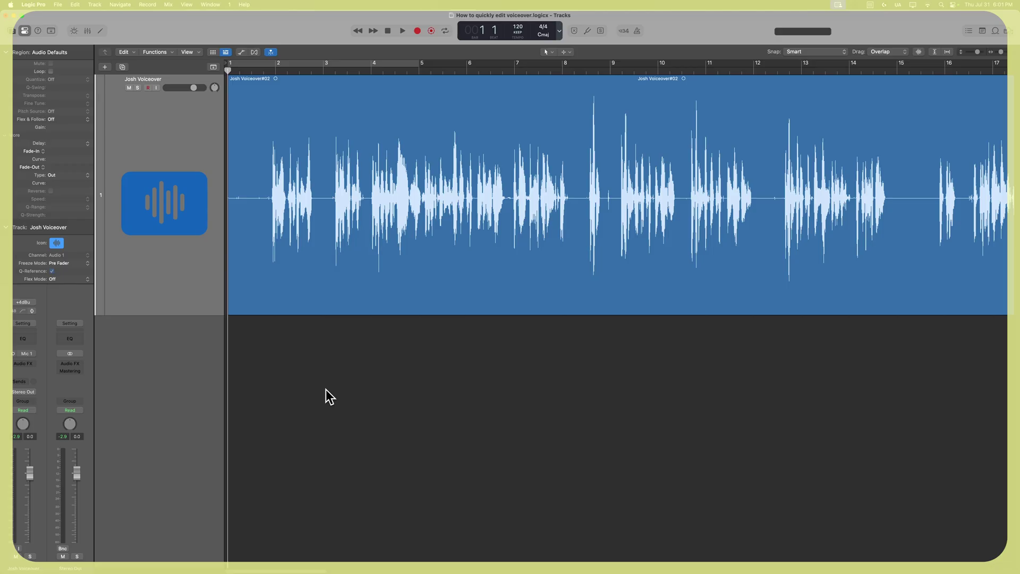
Step: Play the raw voiceover from the beginning through about bar 12, and return the playhead to the start
left_click(270, 68)
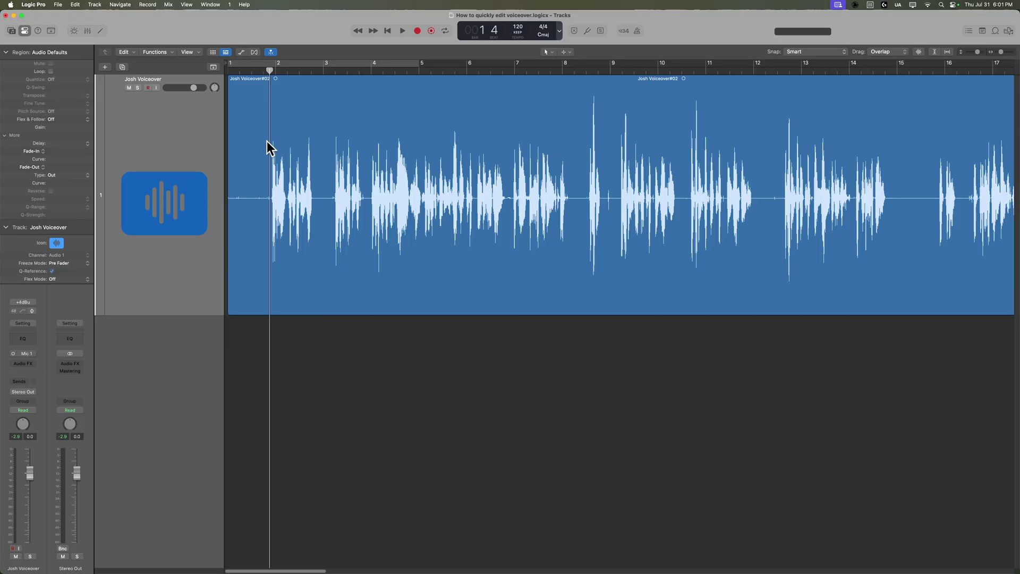
left_click_drag(273, 76, 228, 72)
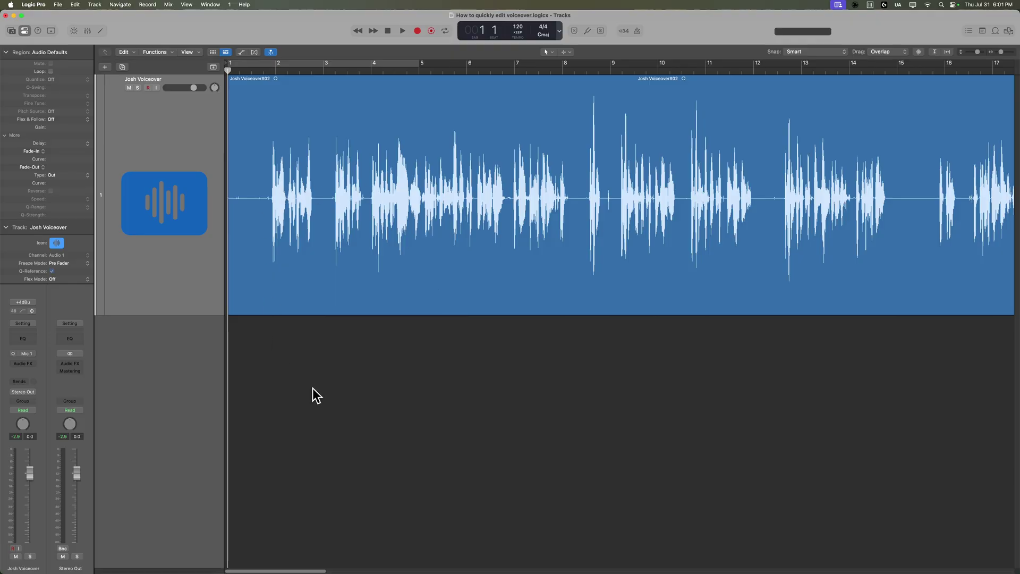
key("space")
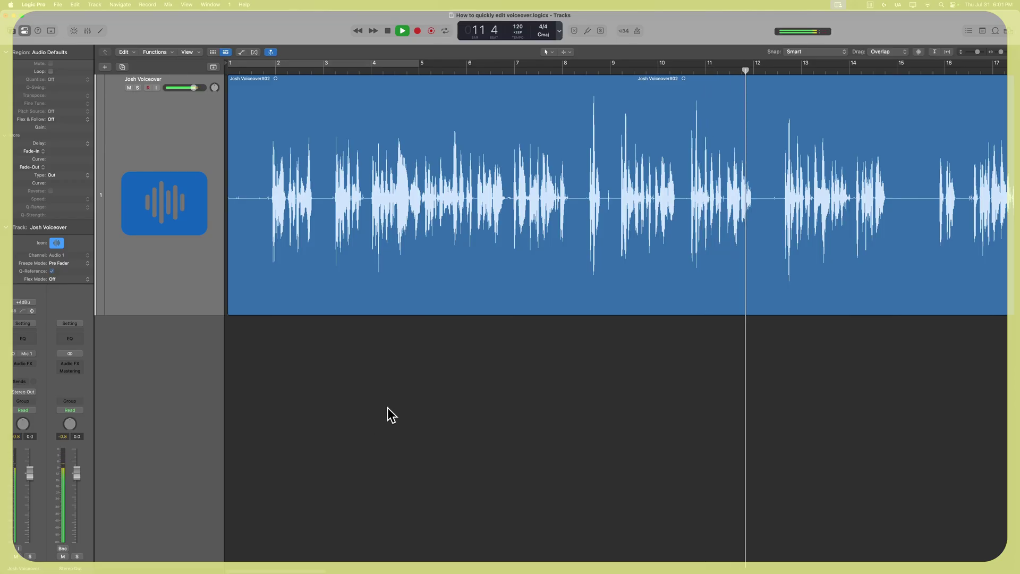
key("space")
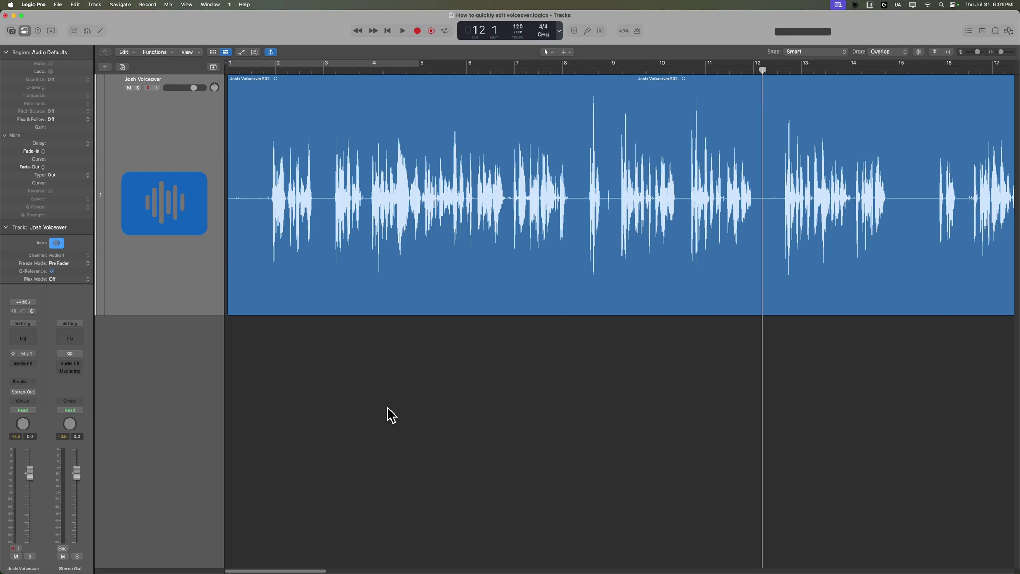
key("Return")
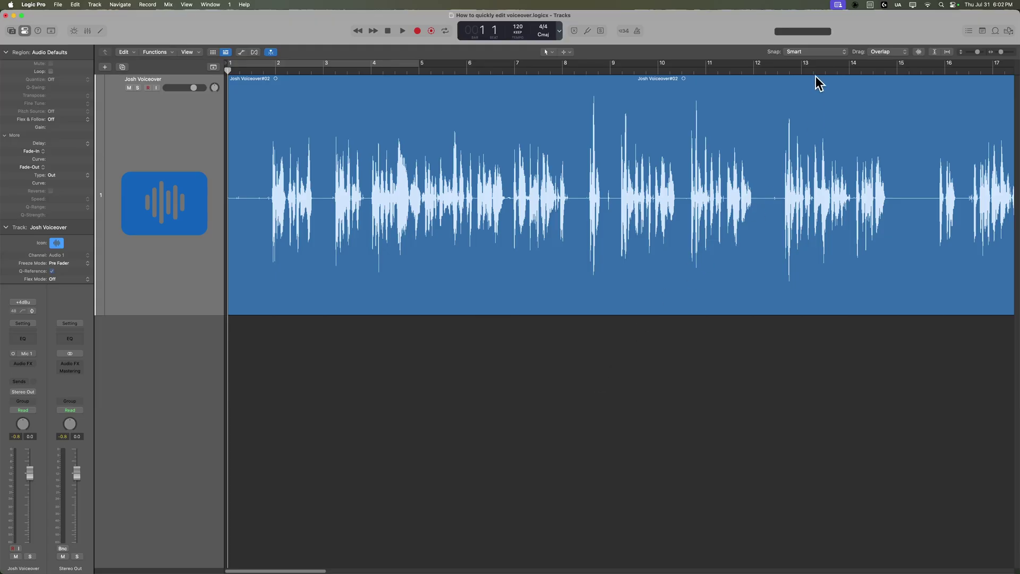
Step: Turn off Snap to Grid and check that the secondary tool is the Marquee Tool
left_click(818, 52)
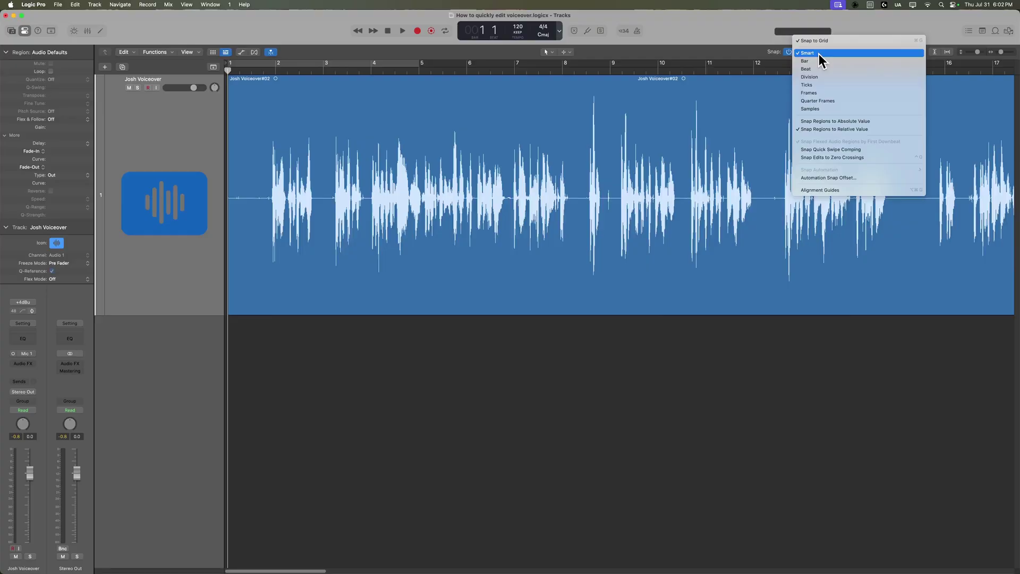
left_click(844, 39)
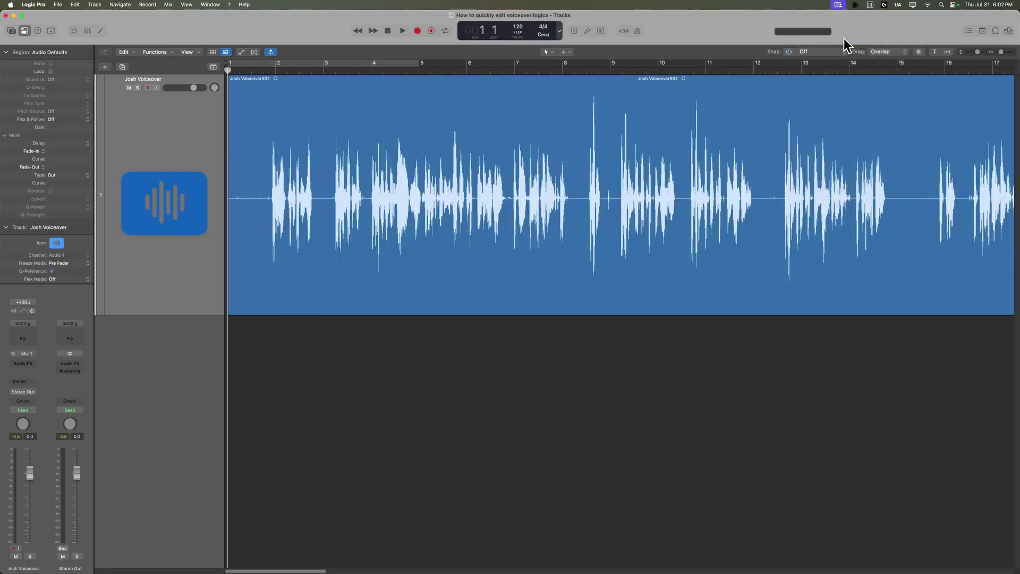
left_click(569, 51)
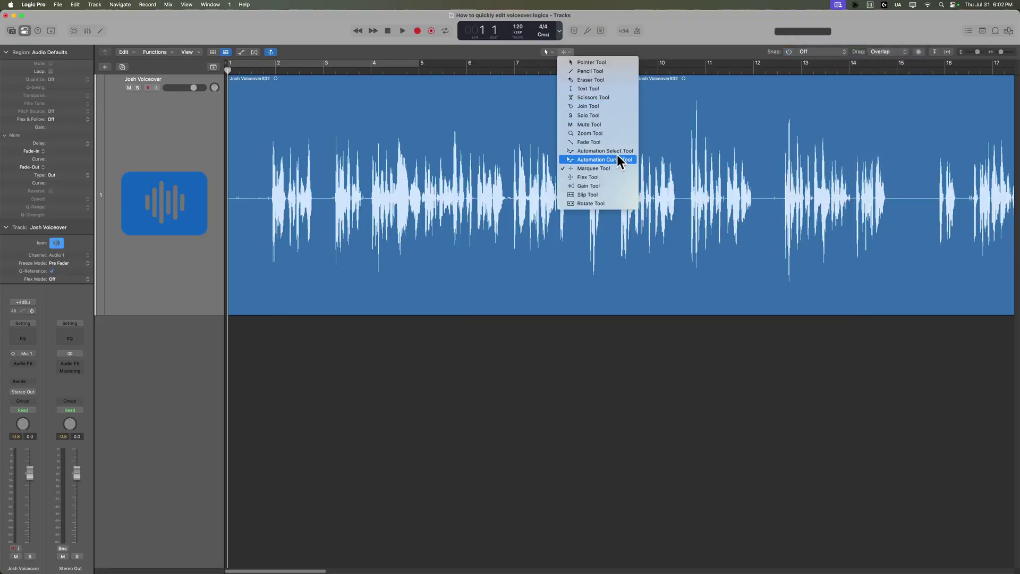
left_click(298, 401)
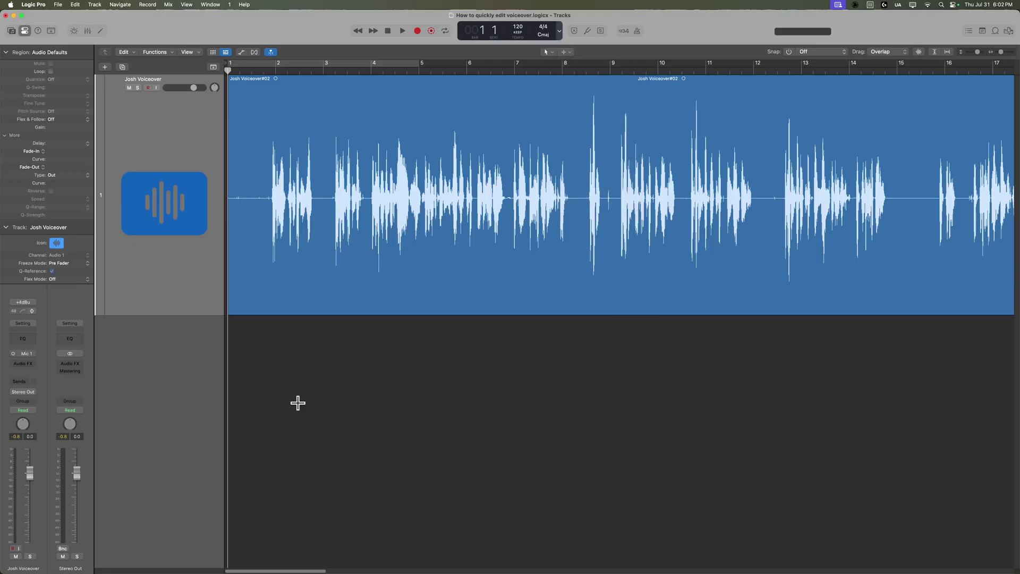
Step: Try deleting the silence before the first phrase with the Drag mode still on Overlap, and undo the deletion
key("super+Right")
key("super+Right")
left_click_drag(342, 200, 153, 202)
key("Delete")
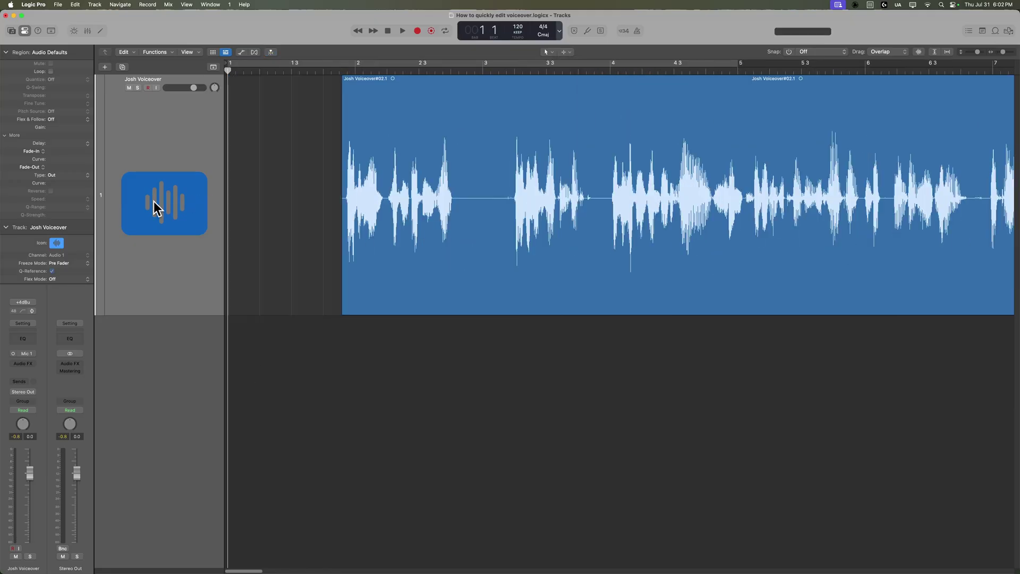
key("super+z")
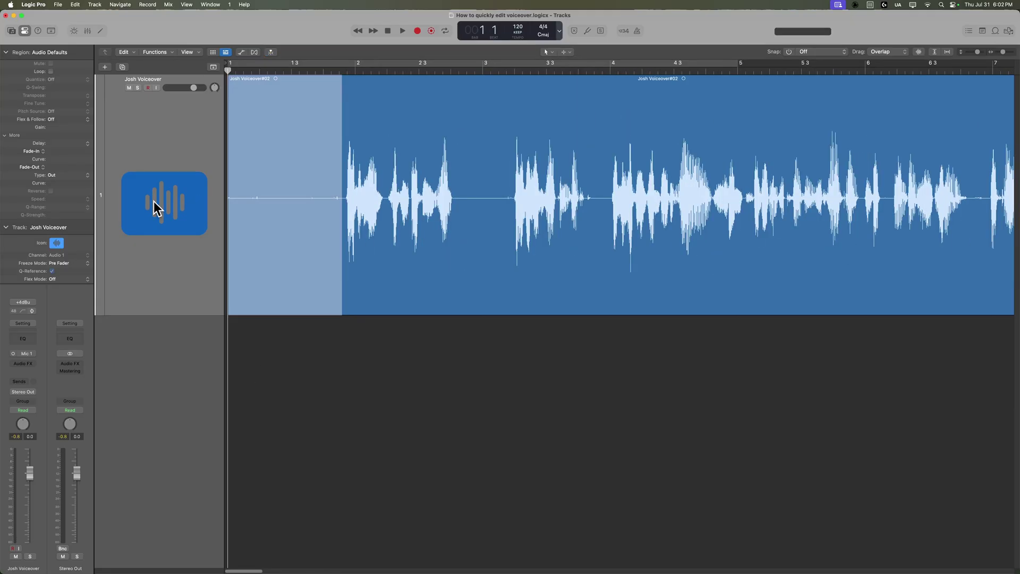
left_click(553, 425)
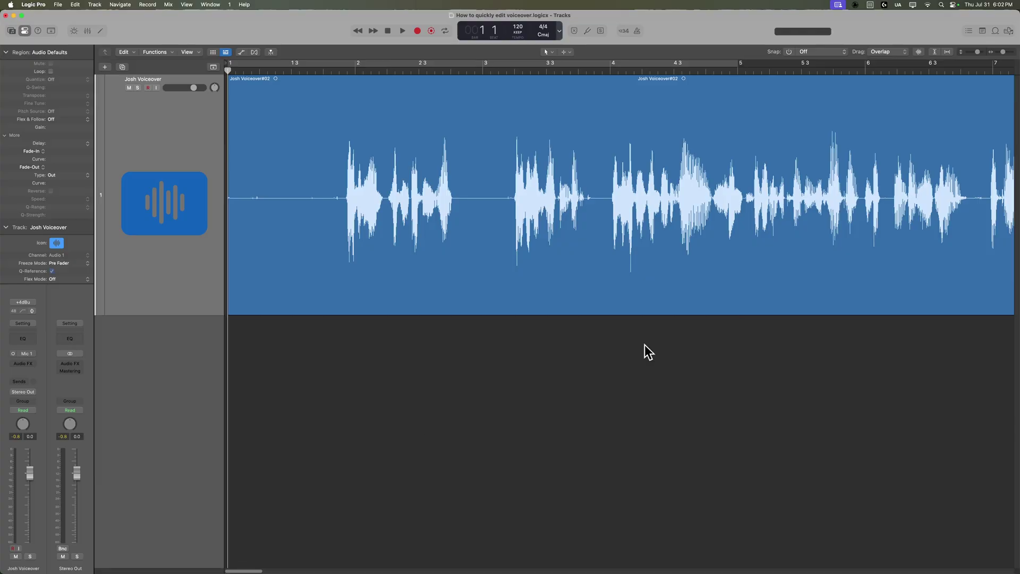
Step: Set the Drag mode to Shuffle L and delete the silence from bar 1 to just before the first phrase
left_click(900, 53)
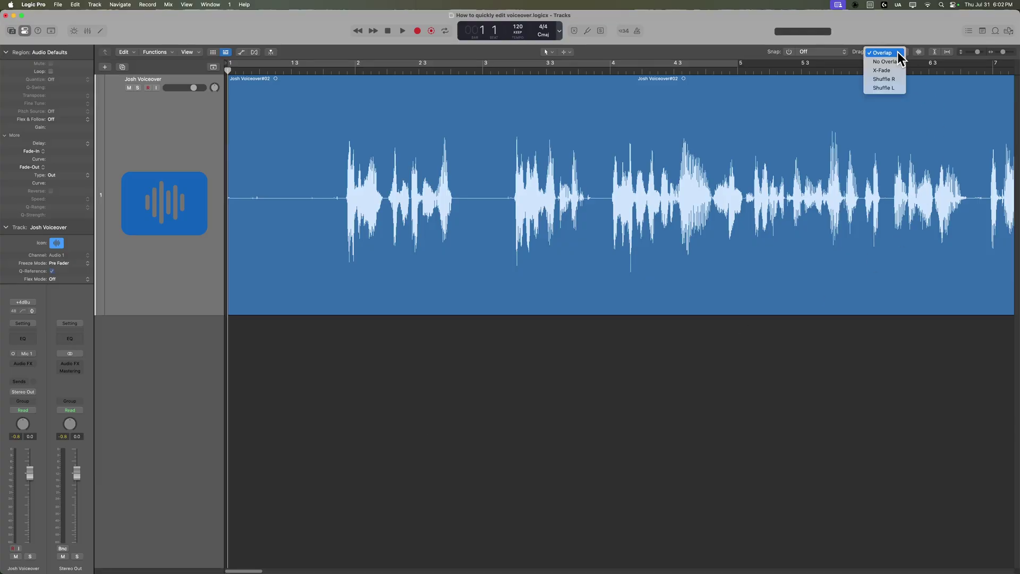
left_click(893, 88)
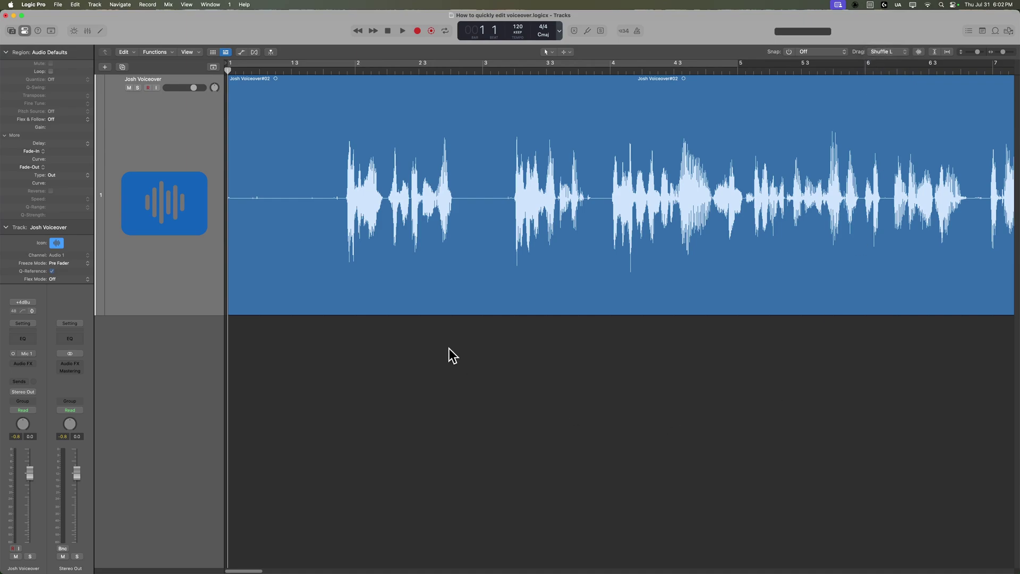
left_click_drag(341, 204, 196, 203)
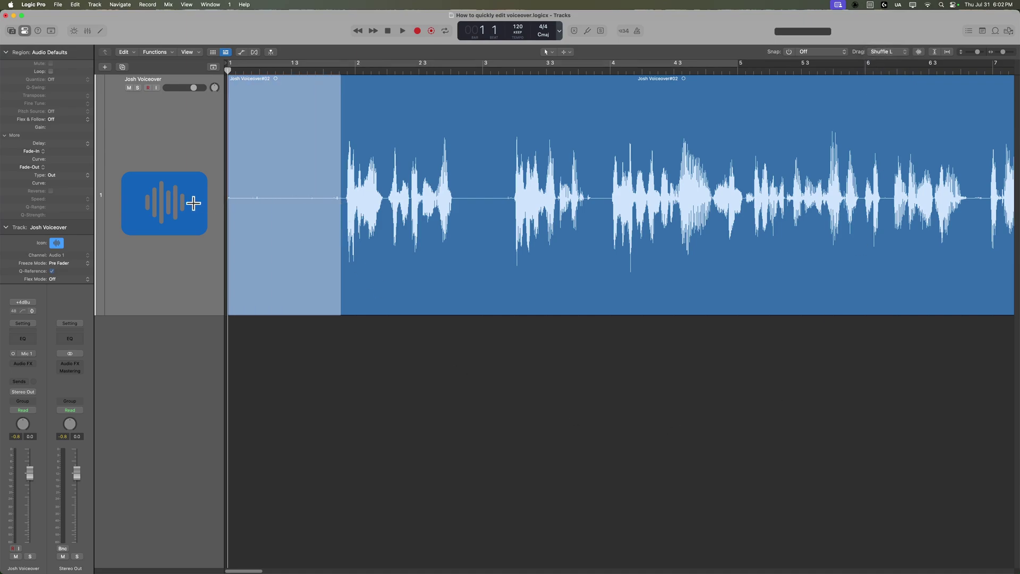
key("Delete")
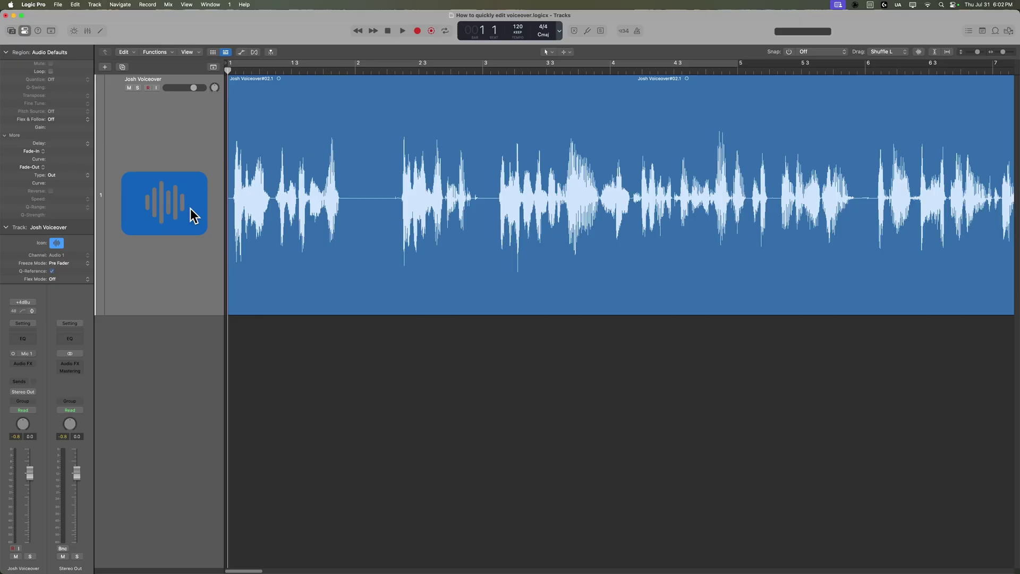
Step: Listen to the opening phrases, and delete the first phrase together with the pause up to the second phrase
key("super+Right")
key("space")
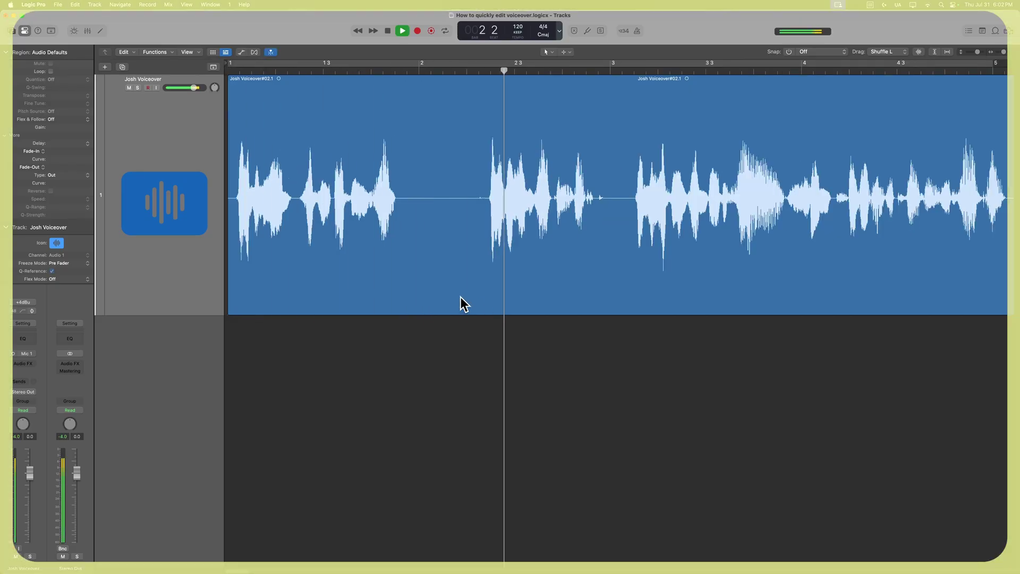
key("space")
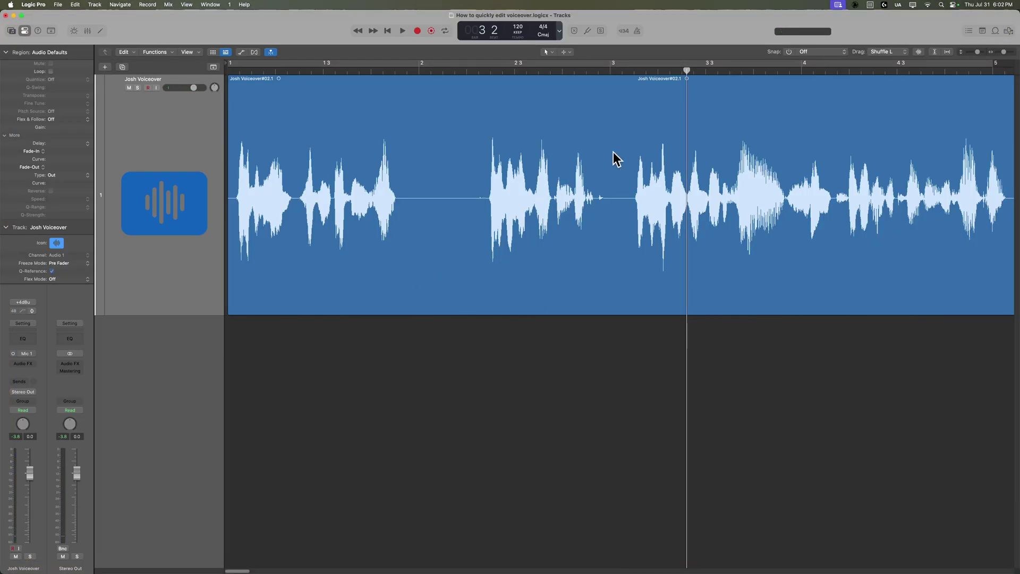
left_click(482, 205)
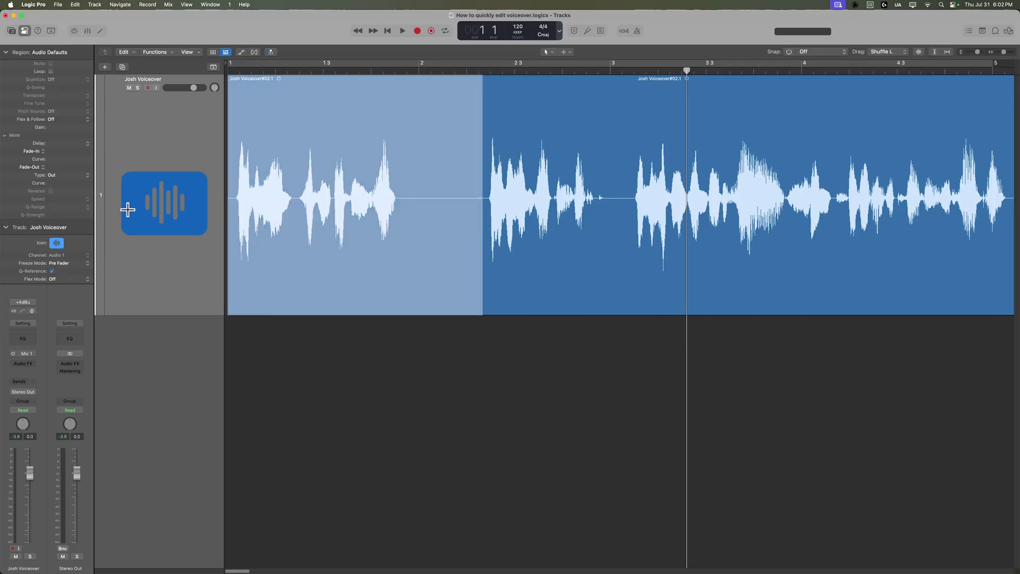
key("Delete")
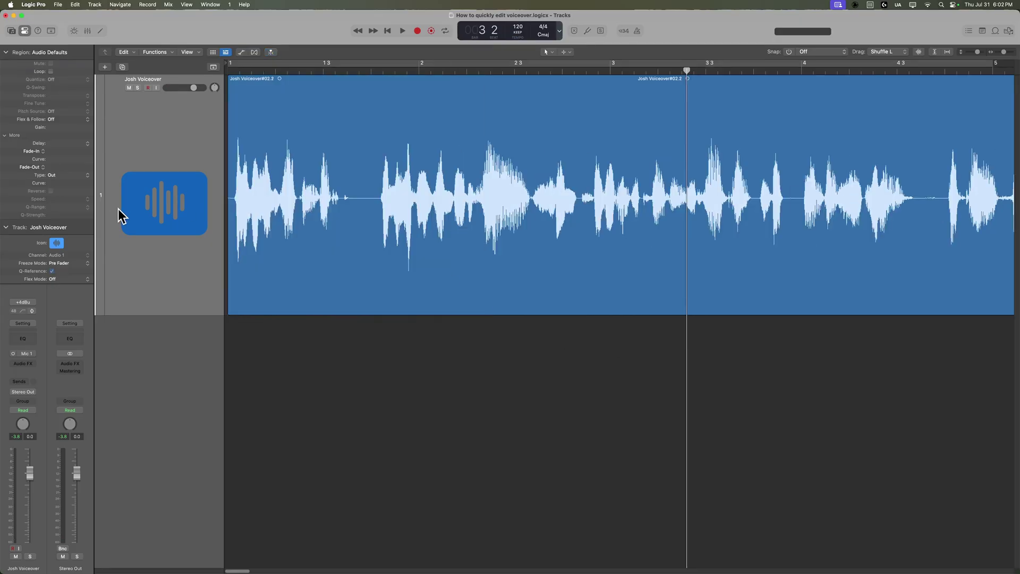
Step: Shorten the next three pauses between phrases, up to about bar 4 3, by deleting part of the silence in each
left_click_drag(360, 204, 372, 208)
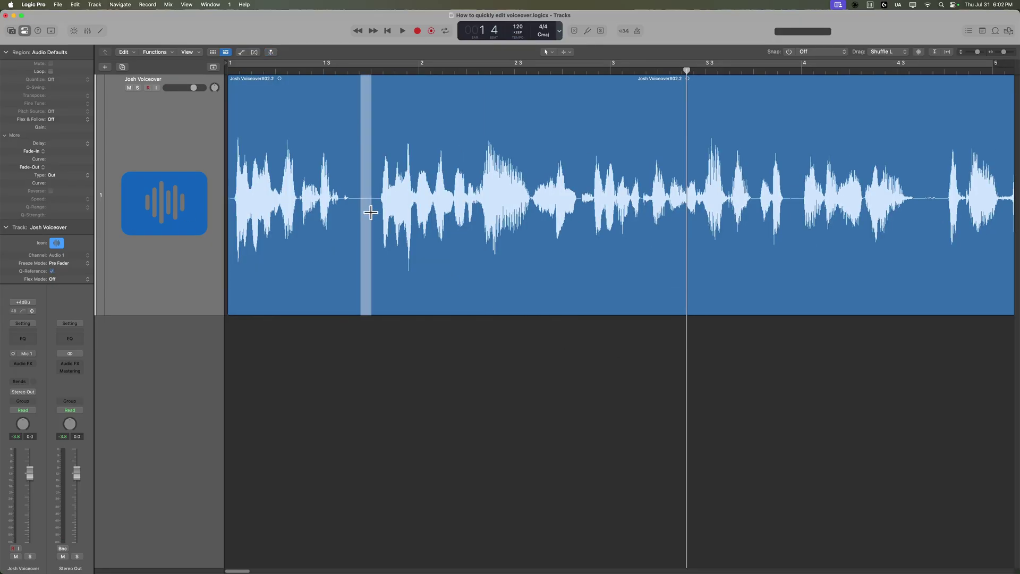
key("Delete")
scroll(375, 218, "right", 5)
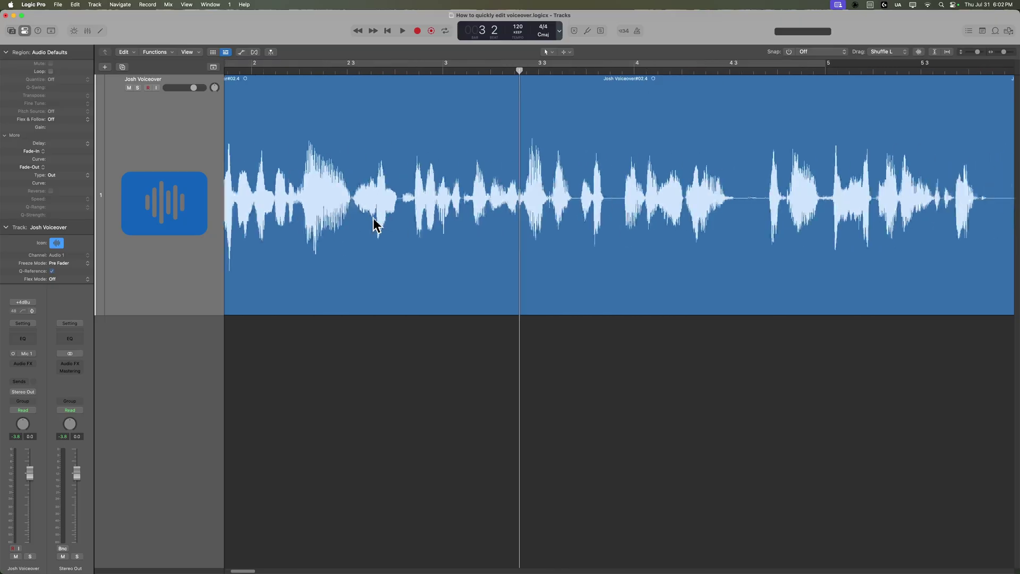
left_click_drag(530, 211, 535, 210)
key("Delete")
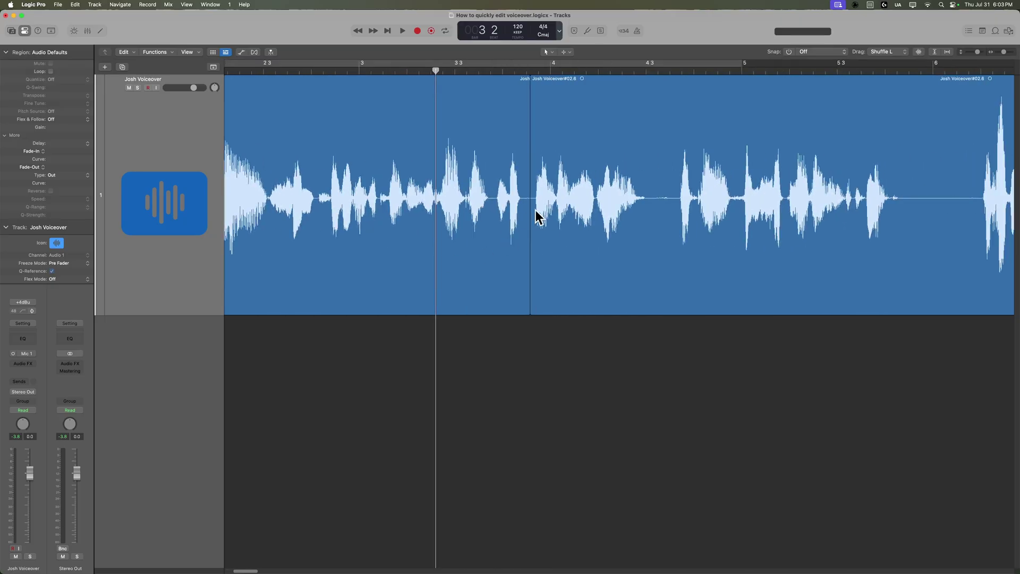
scroll(533, 210, "right", 4)
left_click_drag(445, 207, 468, 215)
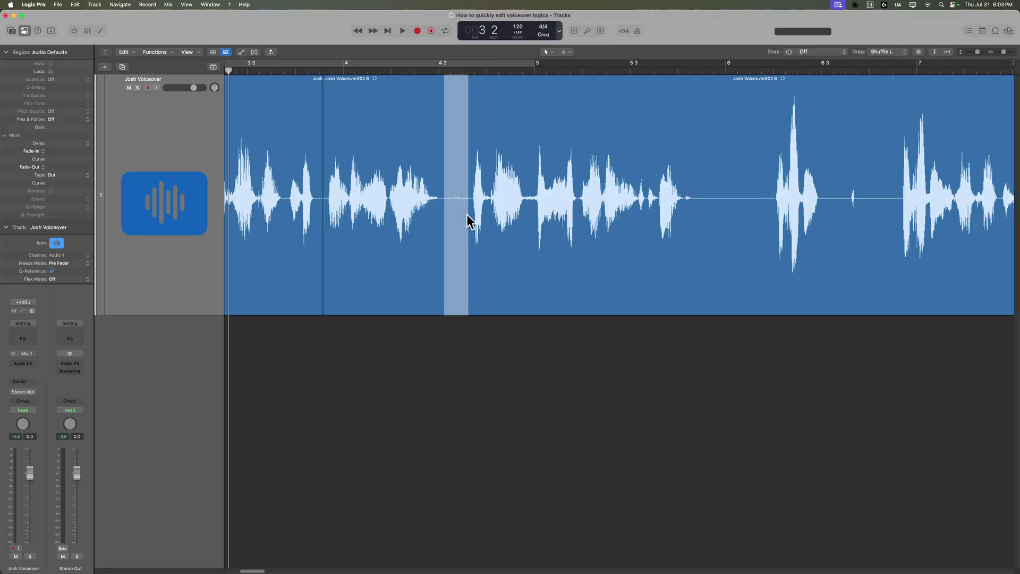
key("Delete")
scroll(472, 221, "left", 3)
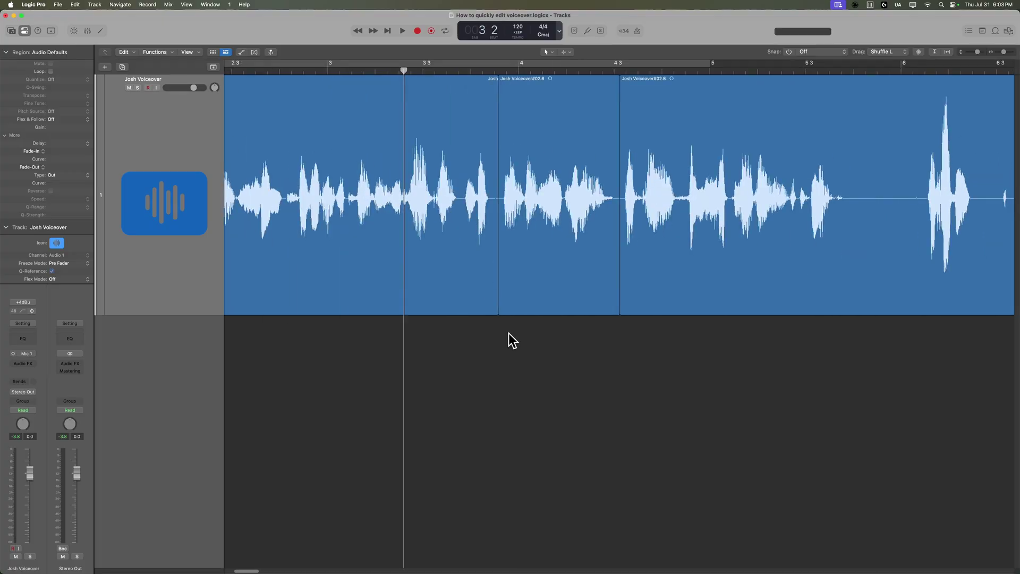
key("Return")
key("super+Left")
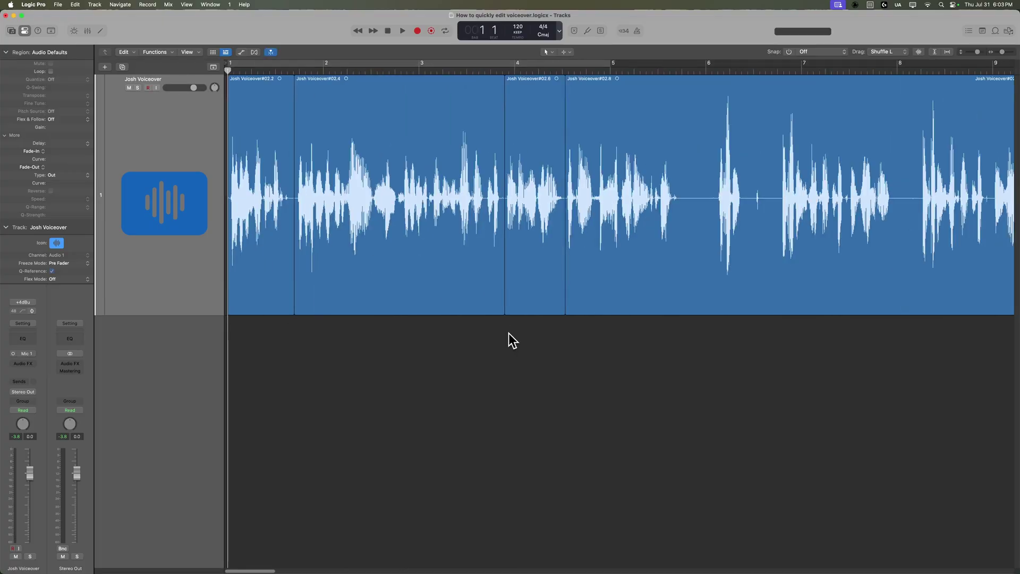
Step: Try moving the fourth voiceover region about one bar later, undo the move and deselect the region
left_click_drag(670, 232, 764, 234)
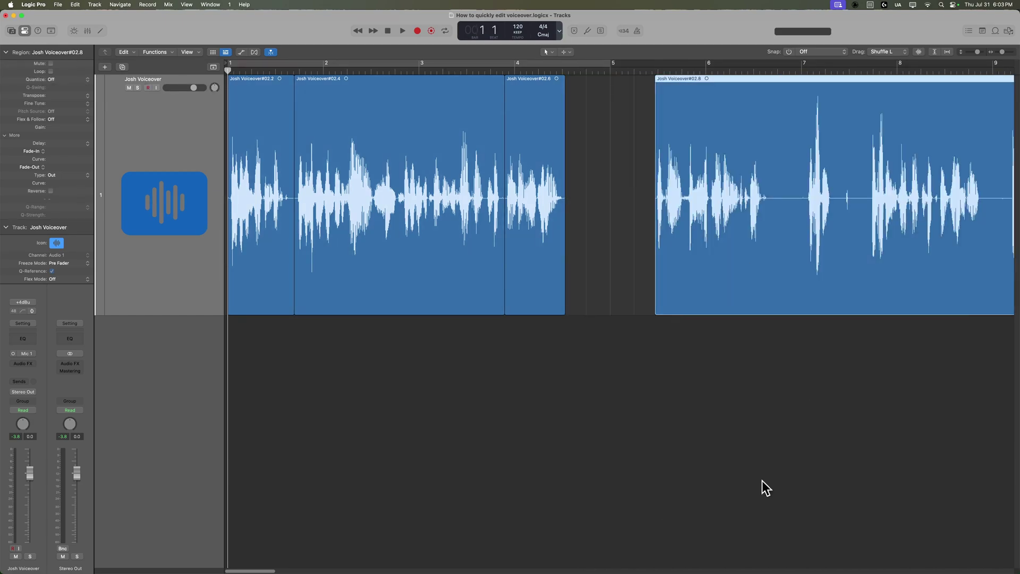
key("super+z")
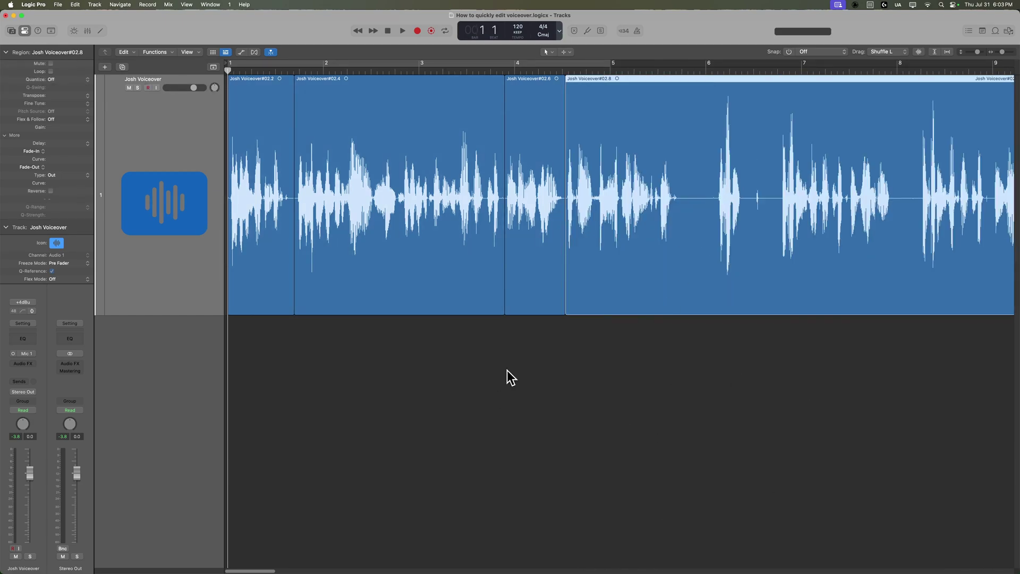
left_click(472, 376)
Step: Play the edited voiceover and delete the section from the pause before bar 6 to just after bar 10
key("space")
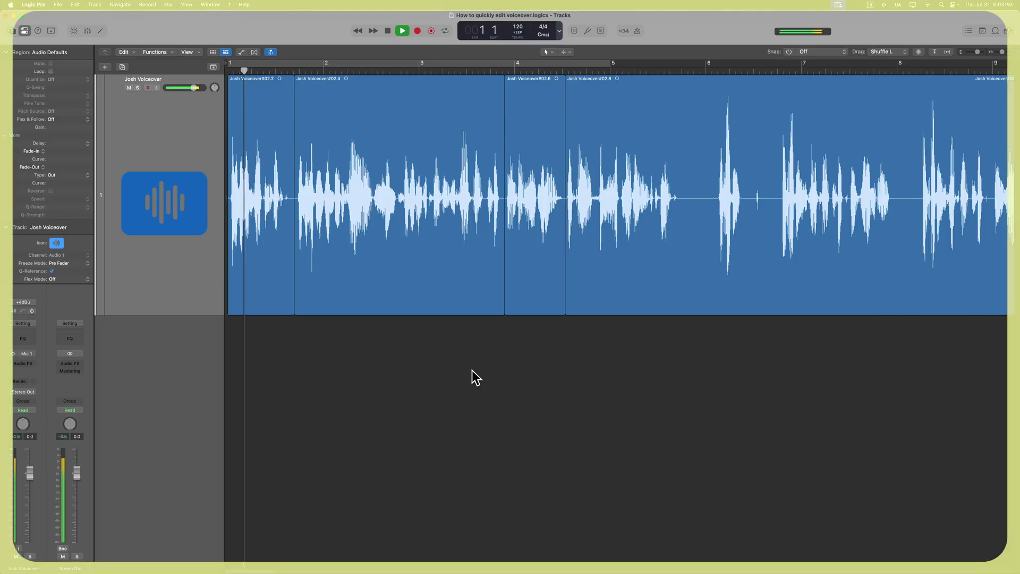
scroll(422, 343, "right", 5)
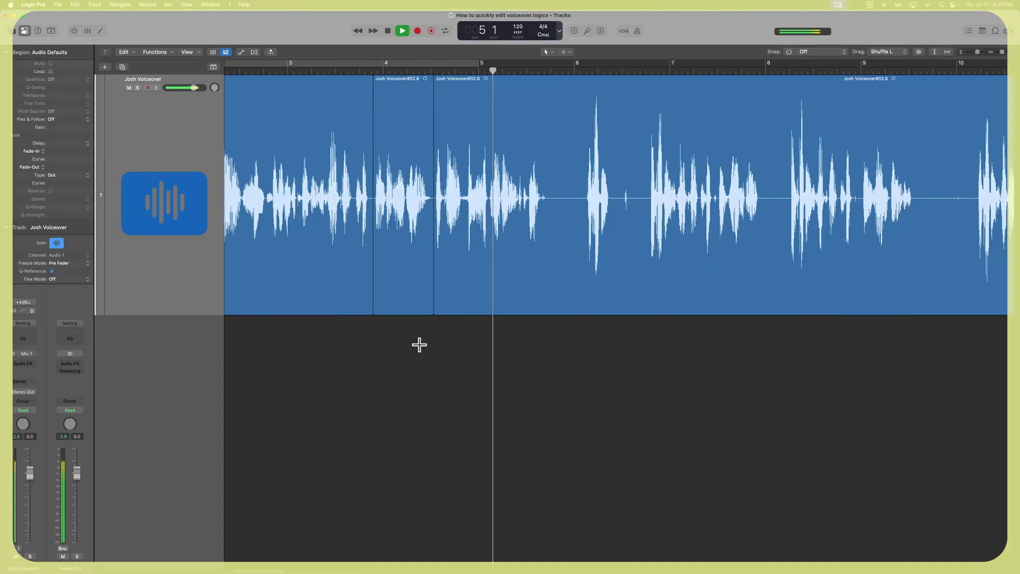
scroll(419, 343, "right", 6)
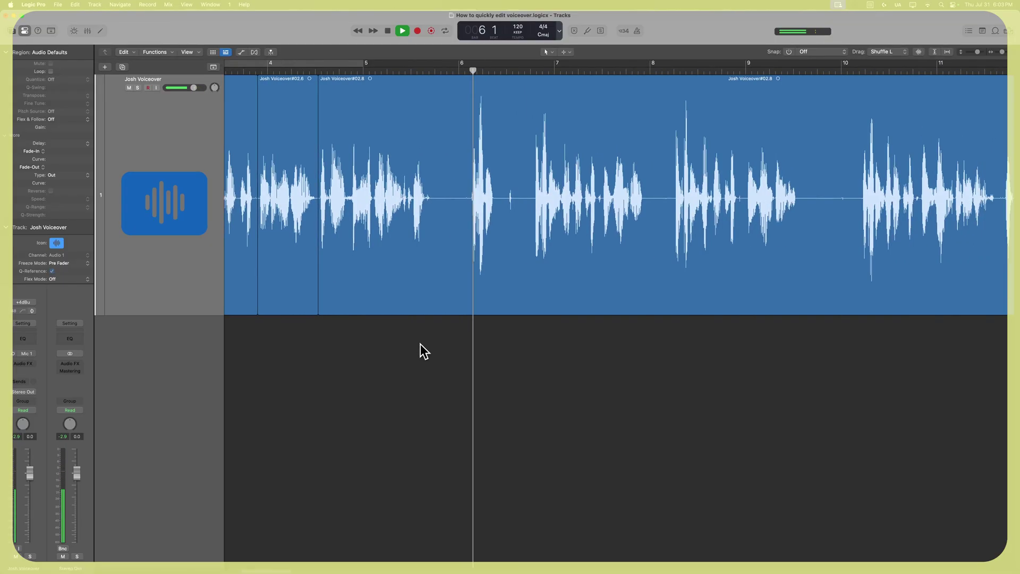
left_click_drag(366, 200, 792, 324)
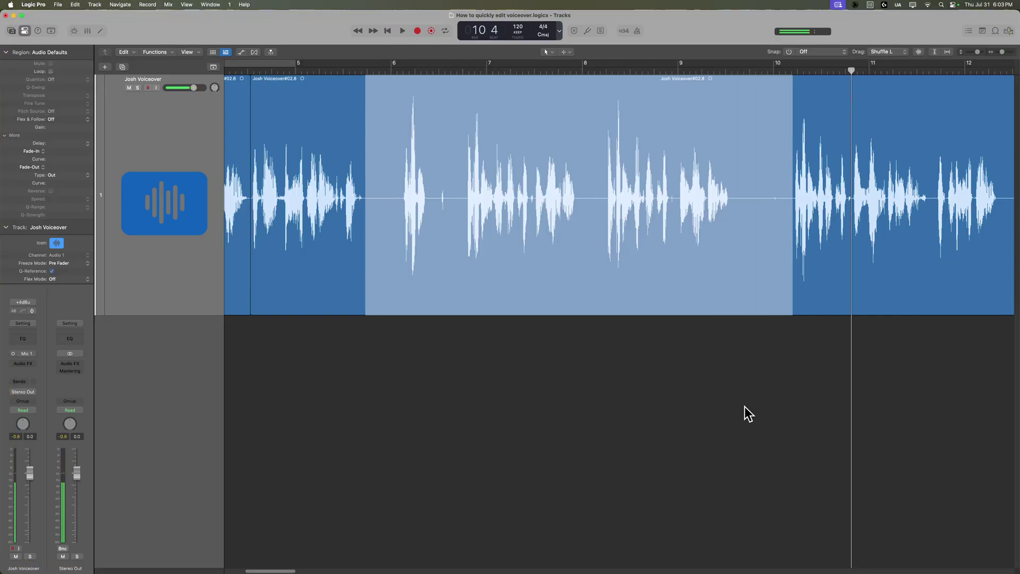
key("Delete")
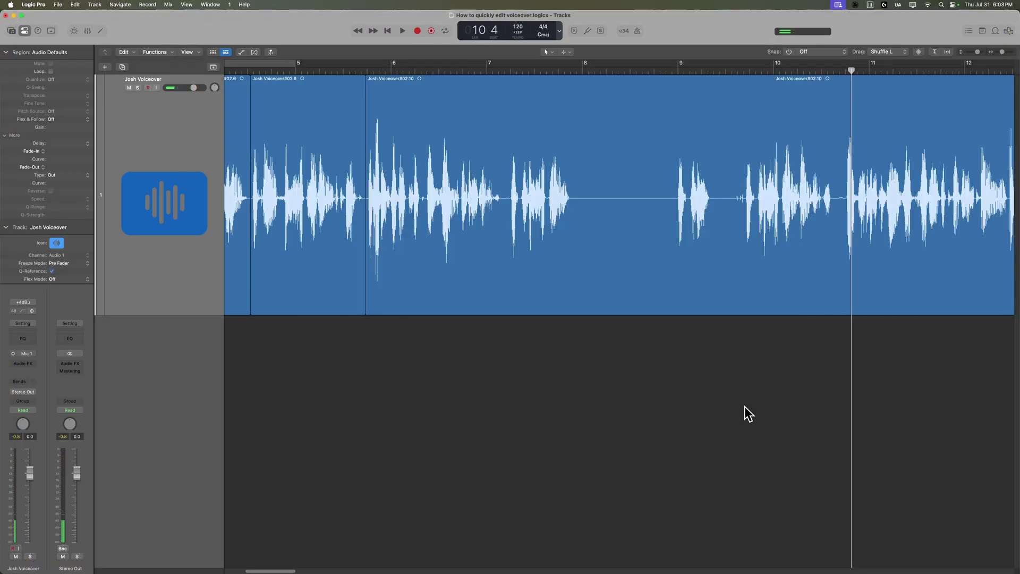
Step: Play the voiceover across the latest cut from just after bar 5, and return the playhead to the start
left_click(316, 66)
key("space")
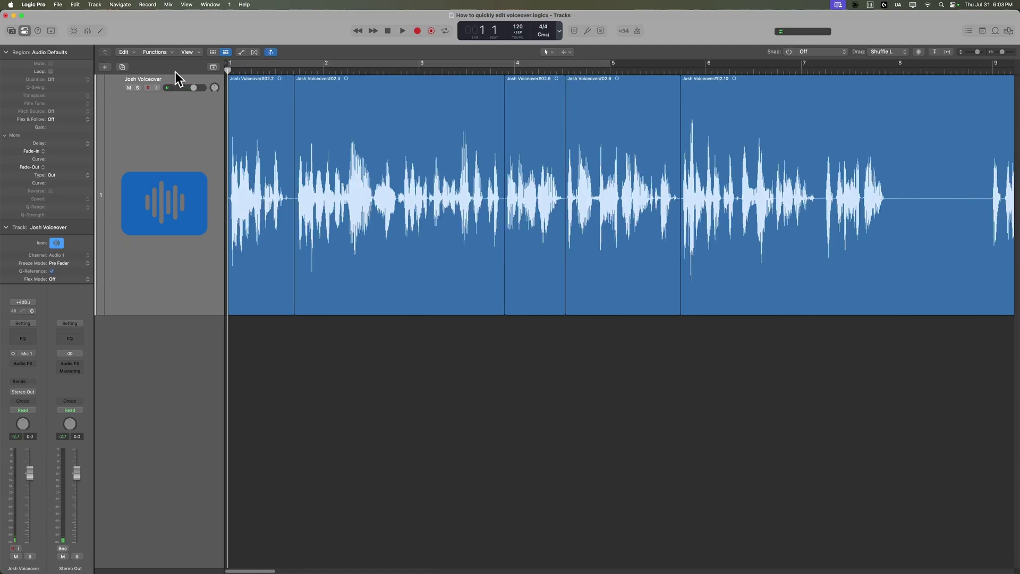
Step: Set the play button options so that playback starts from the selected region
left_click(125, 5)
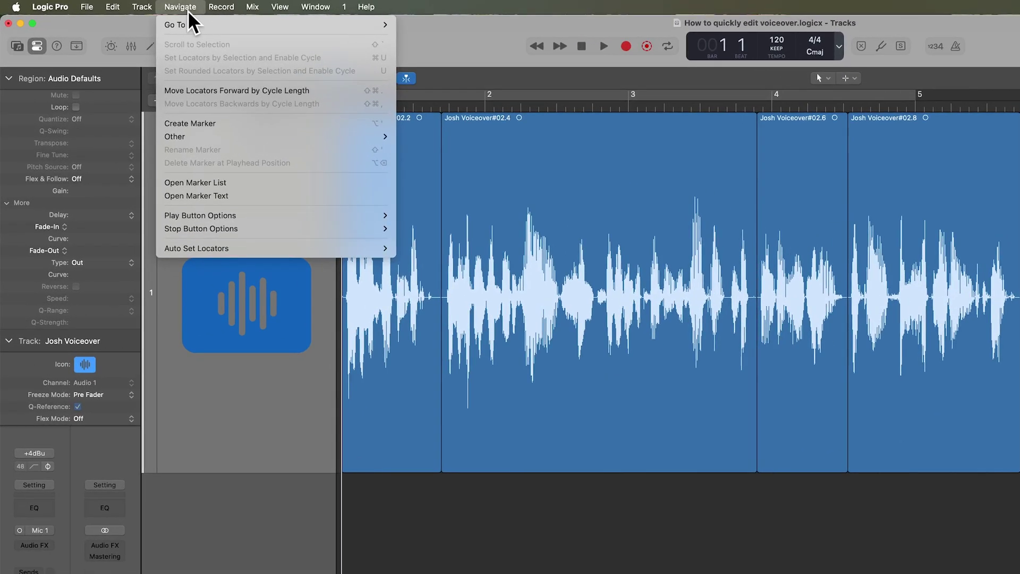
mouse_move(238, 214)
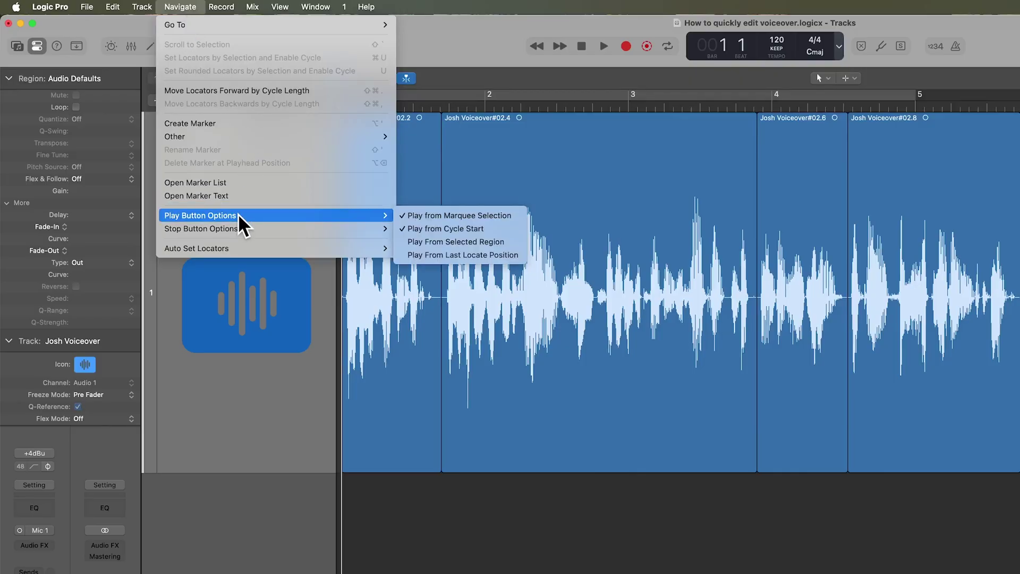
left_click(512, 241)
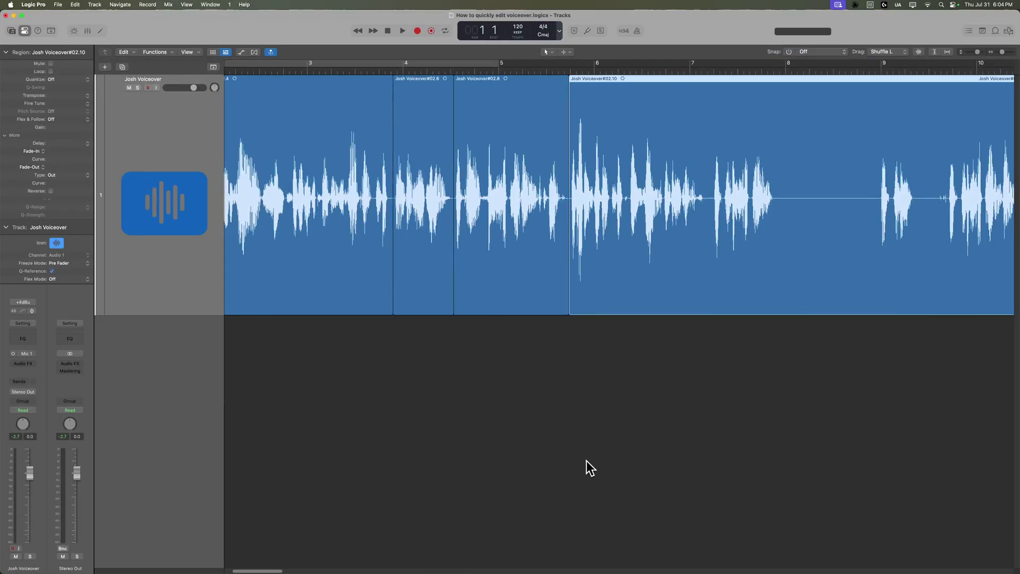
Step: Play the region starting before bar 6 and delete the section from just after bar 7 to just before bar 9
key("space")
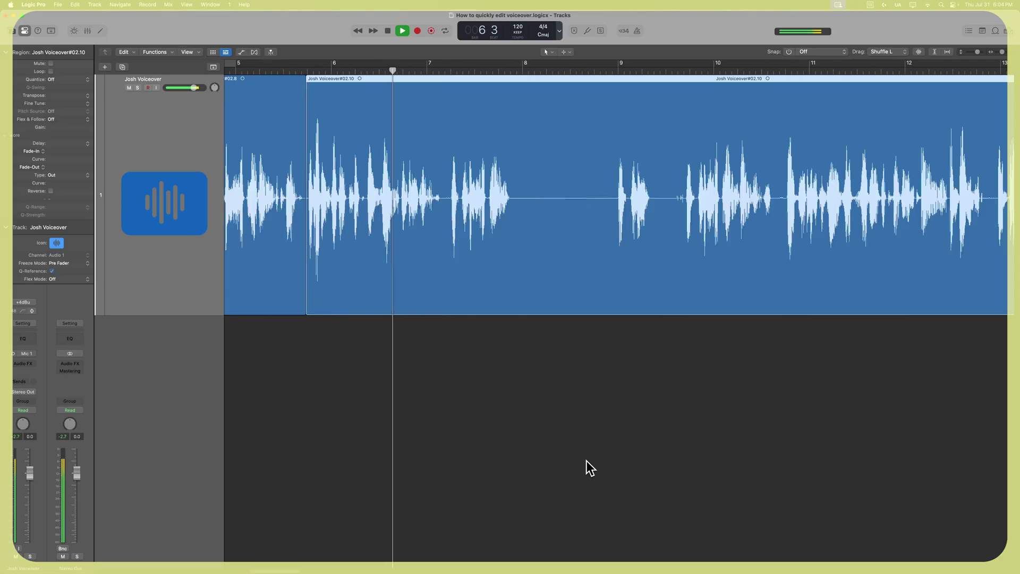
left_click(526, 368)
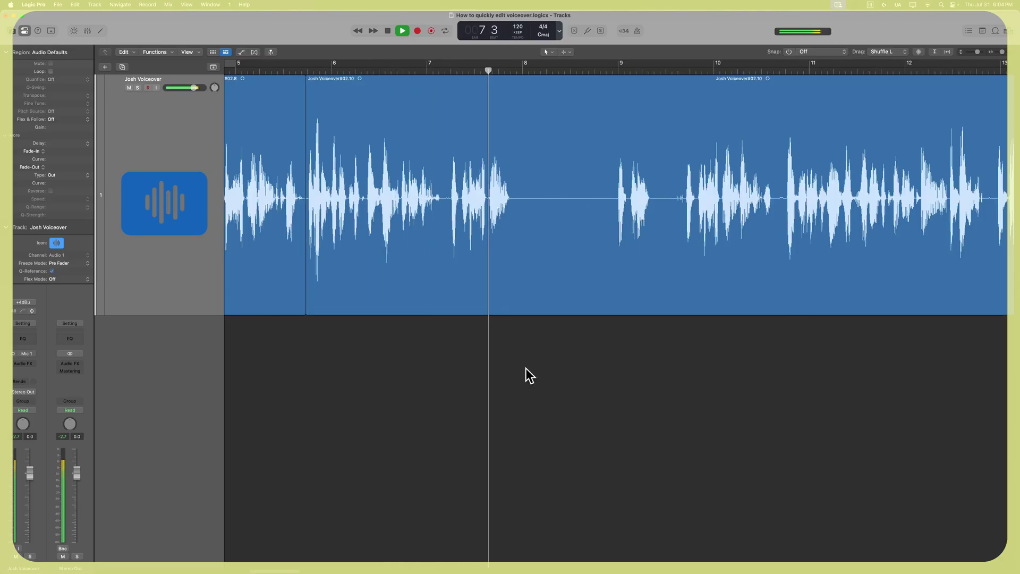
key("space")
left_click_drag(442, 213, 613, 269)
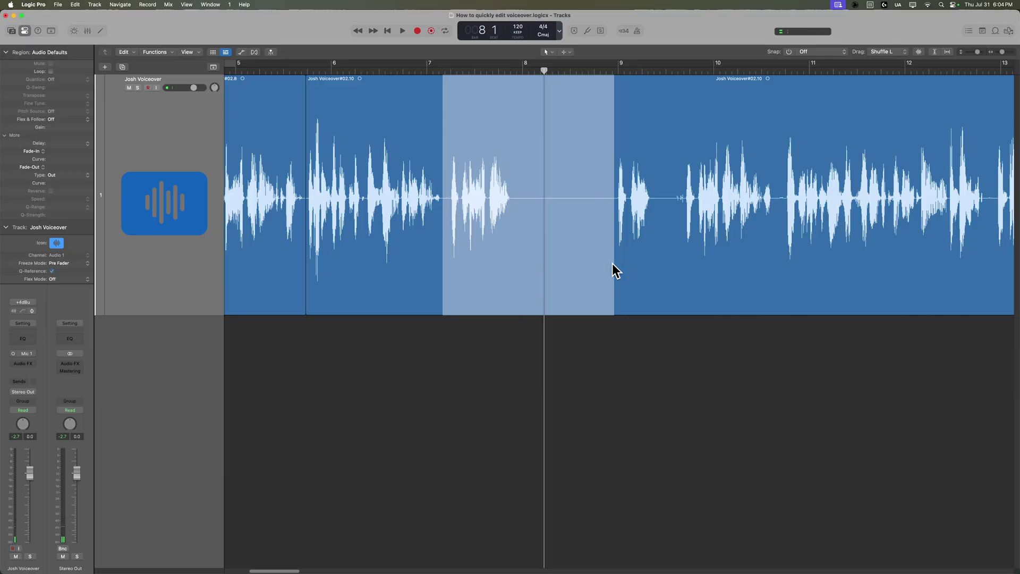
key("BackSpace")
Step: Play the voiceover region that starts just after bar 7, stopping before bar 9
left_click(595, 254)
key("shift+Return")
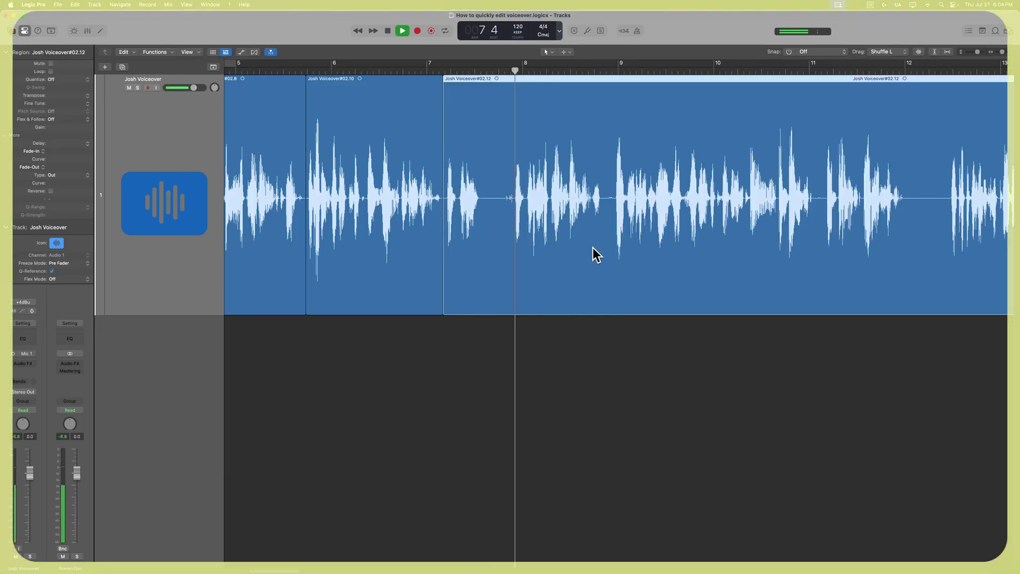
left_click(521, 371)
key("space")
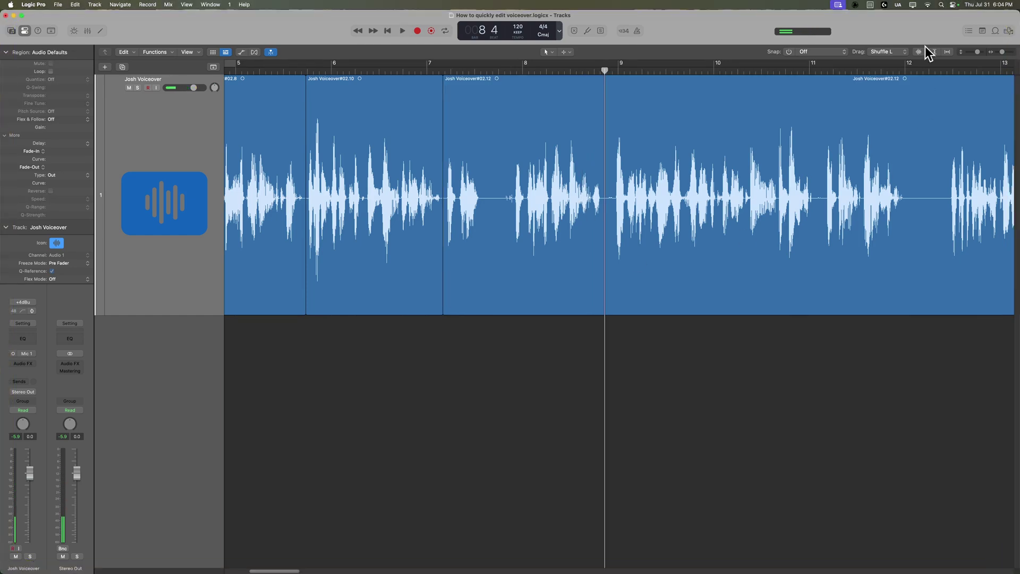
Step: Delete the opening phrase from just after bar 7 to just before bar 8, and shorten the pause after bar 8
left_click_drag(444, 294, 515, 295)
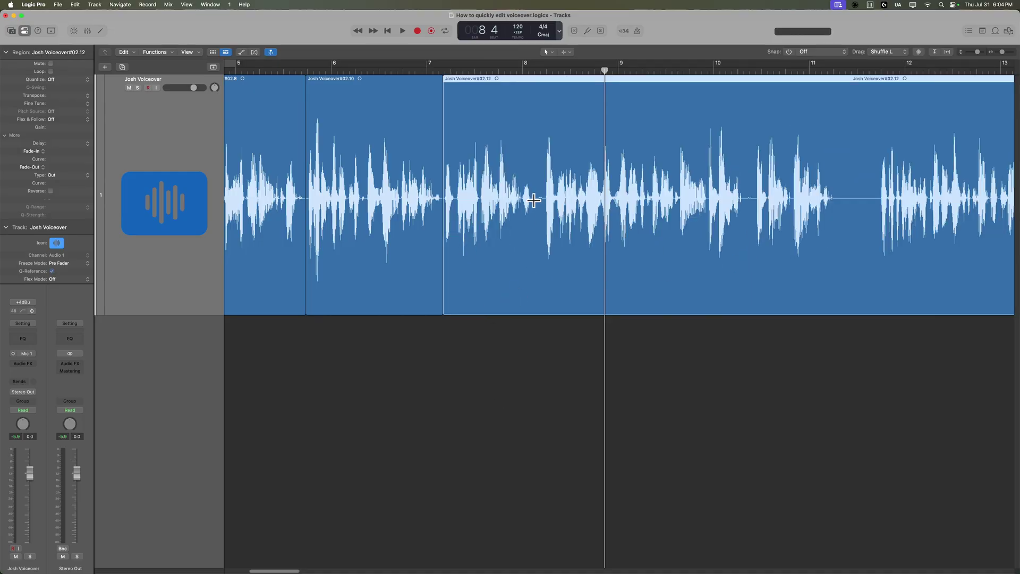
left_click_drag(533, 200, 544, 213)
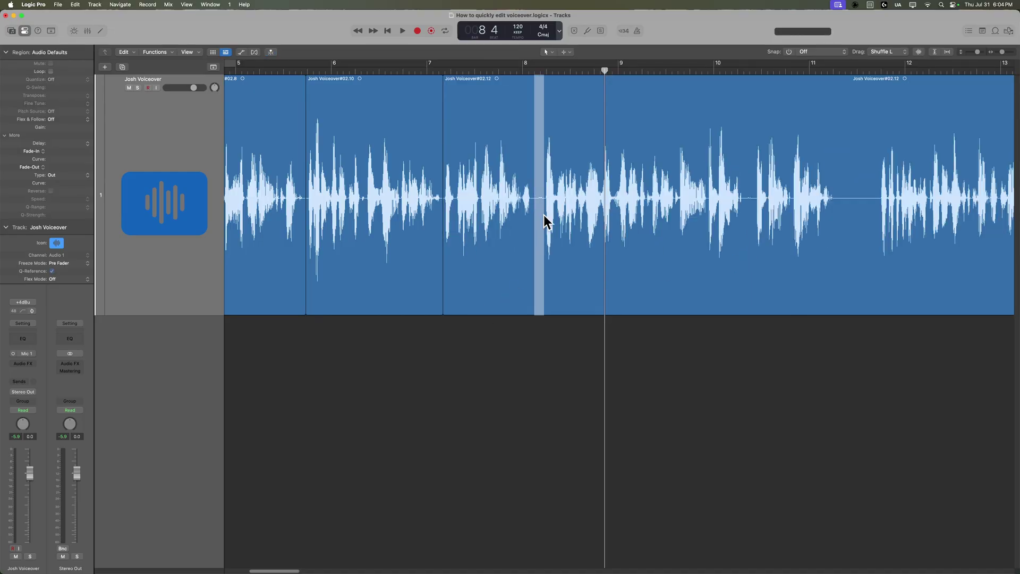
key("Delete")
Step: Play the edited voiceover from the region starting before bar 6 through to just after bar 11
left_click(361, 222)
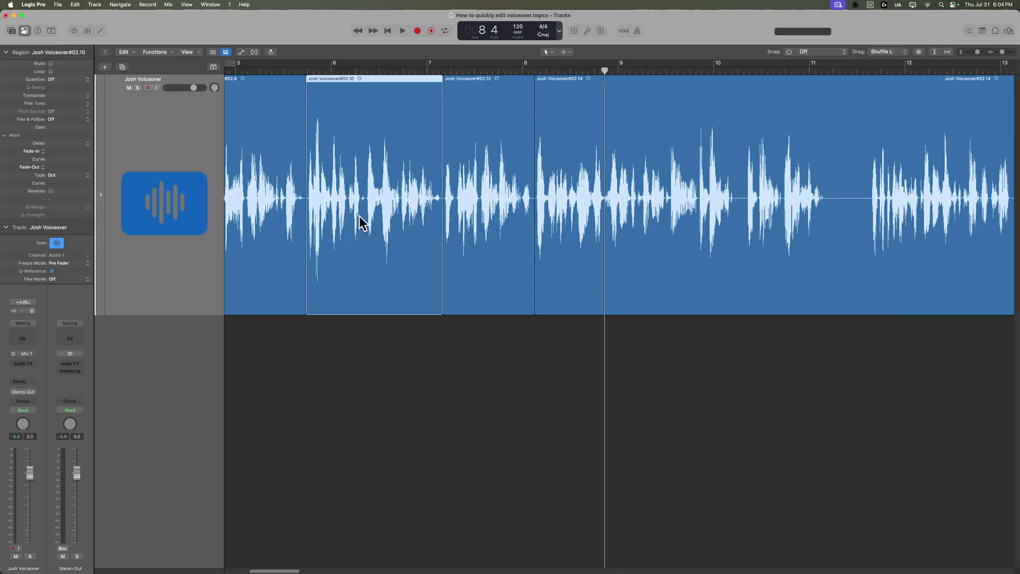
key("shift+Return")
left_click(525, 344)
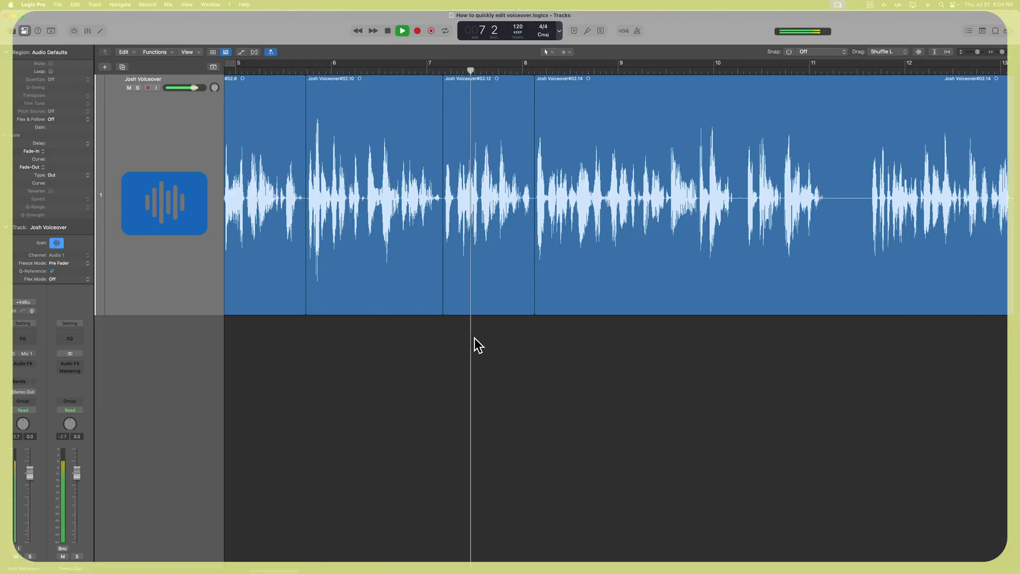
scroll(465, 340, "right", 1)
scroll(464, 339, "right", 5)
scroll(465, 339, "right", 4)
scroll(464, 339, "right", 1)
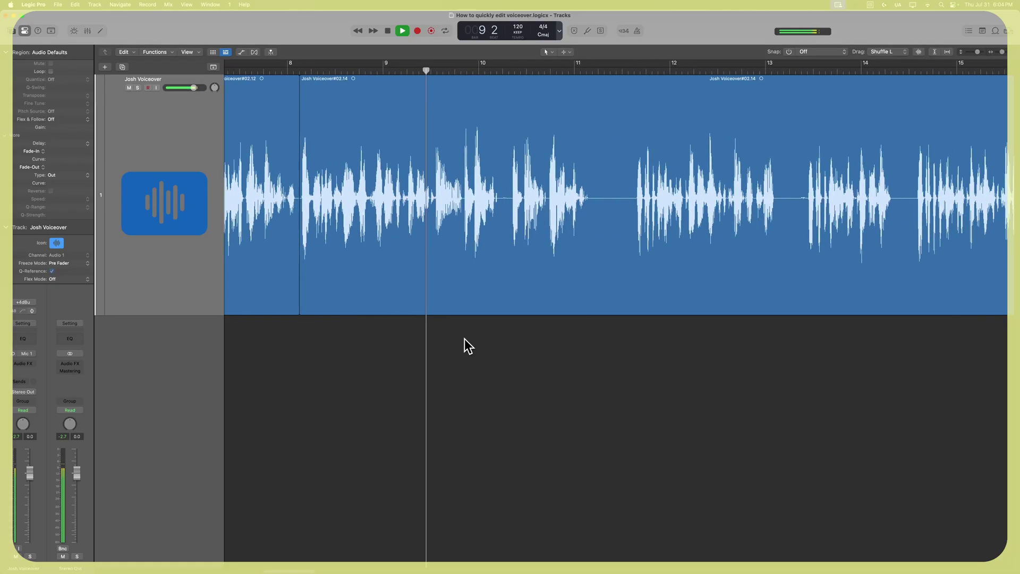
scroll(465, 339, "right", 3)
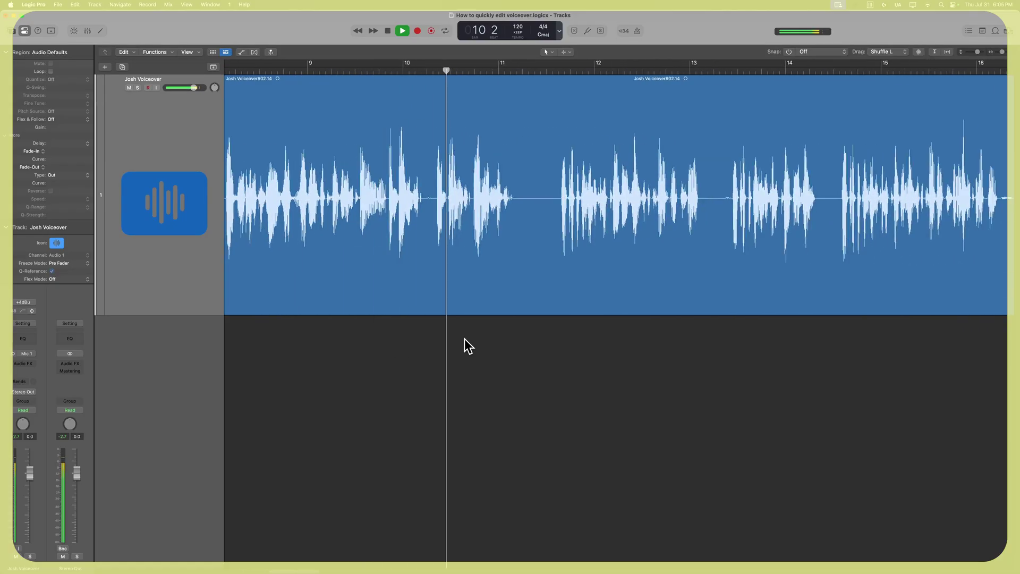
key("space")
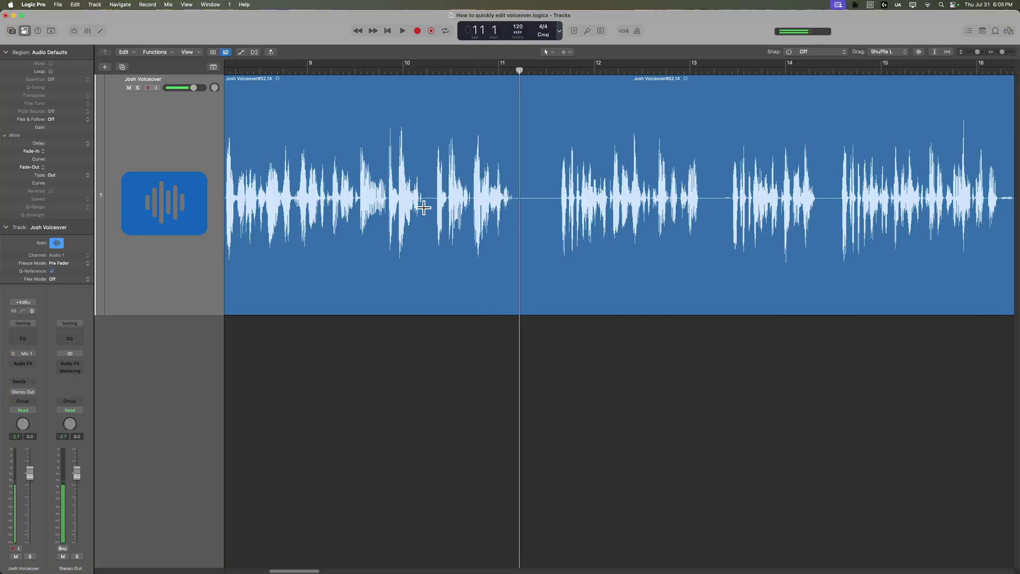
Step: Shorten the pauses just after bars 10 and 11 by deleting silence, and move the playhead back to about bar 9 3
left_click_drag(424, 207, 434, 208)
key("Delete")
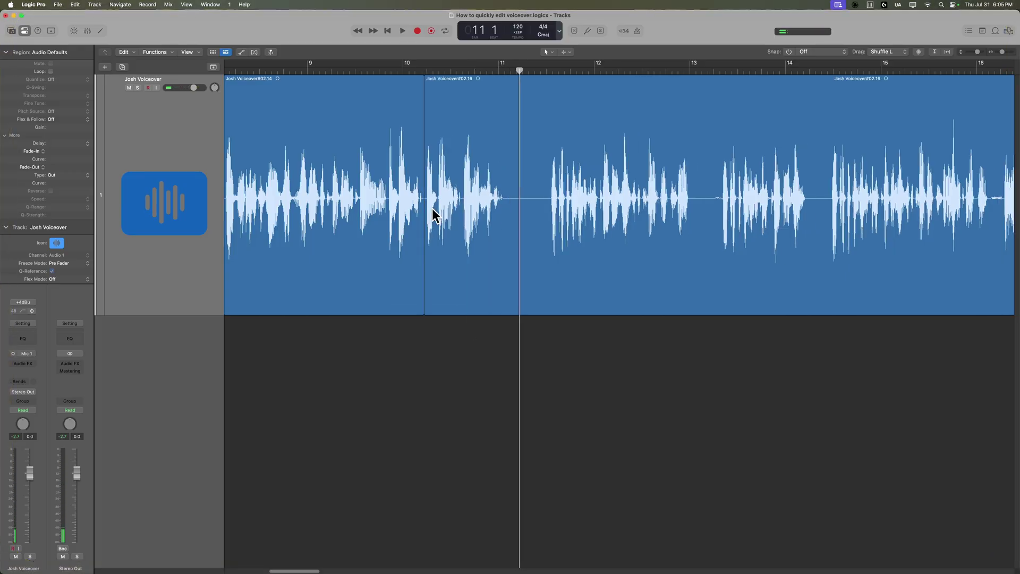
left_click_drag(508, 202, 547, 235)
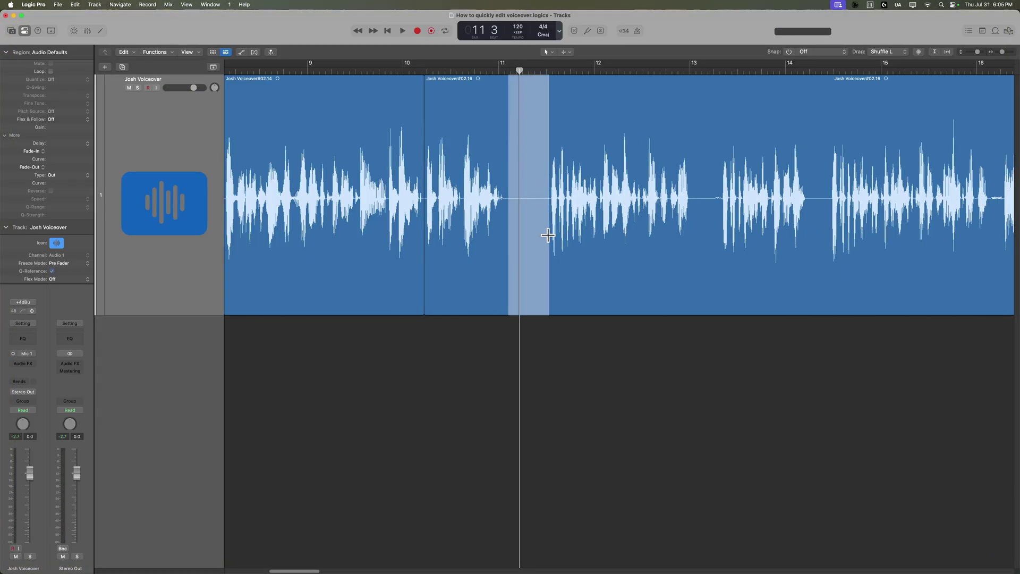
key("Delete")
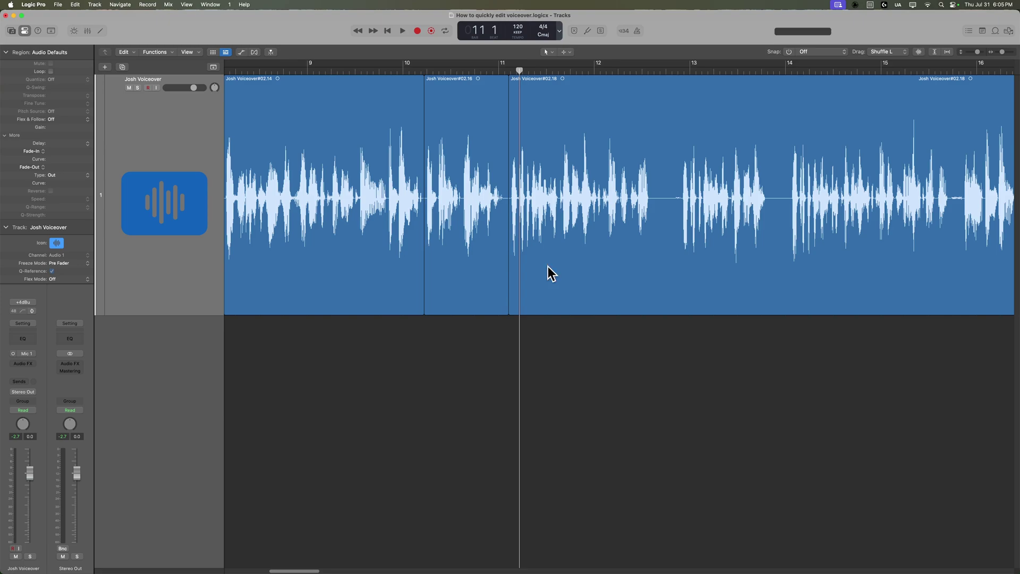
left_click(360, 69)
left_click_drag(360, 69, 356, 70)
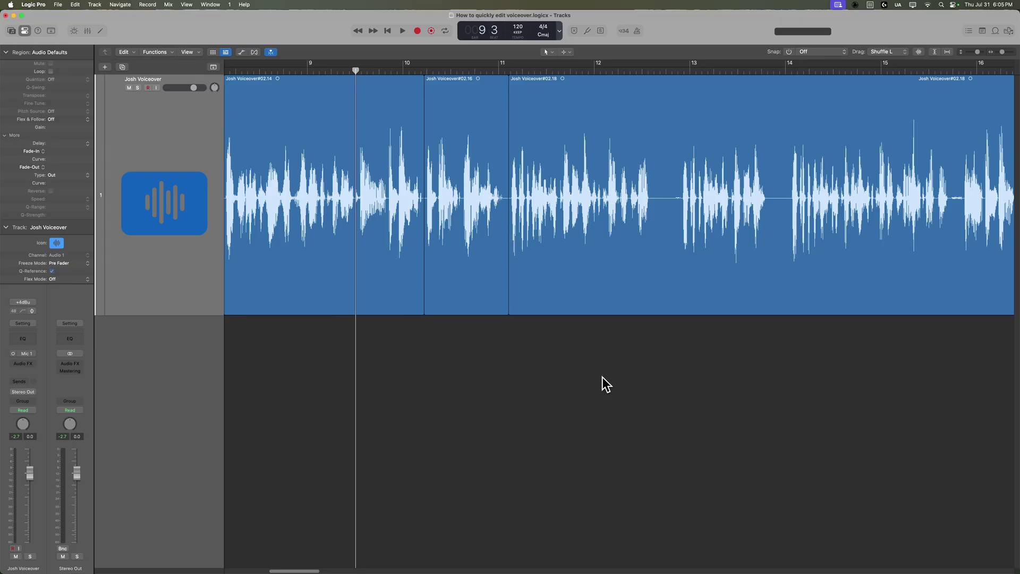
Step: Customize the control bar display by switching it to Custom and turning on Varispeed
right_click(684, 34)
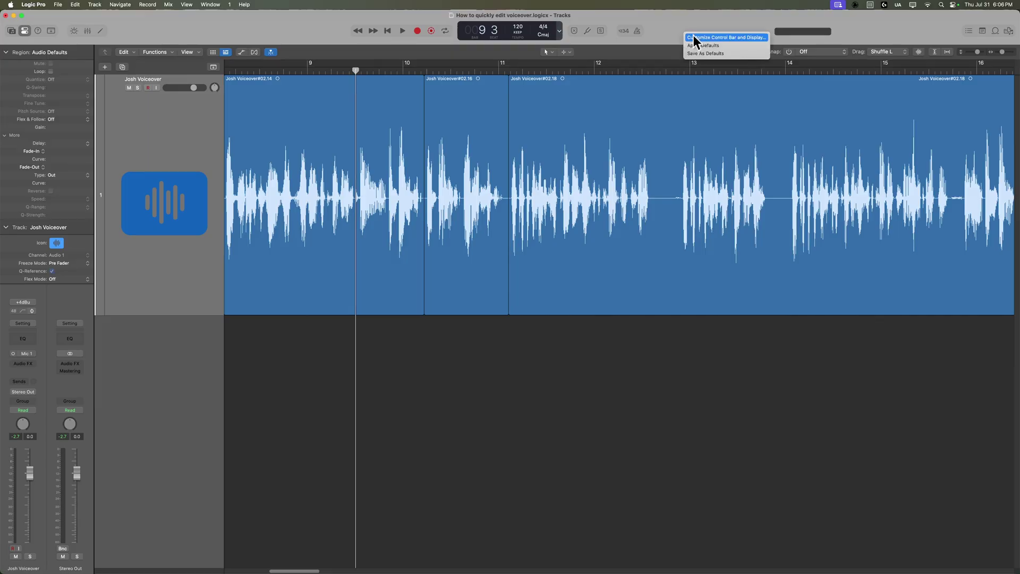
left_click(726, 38)
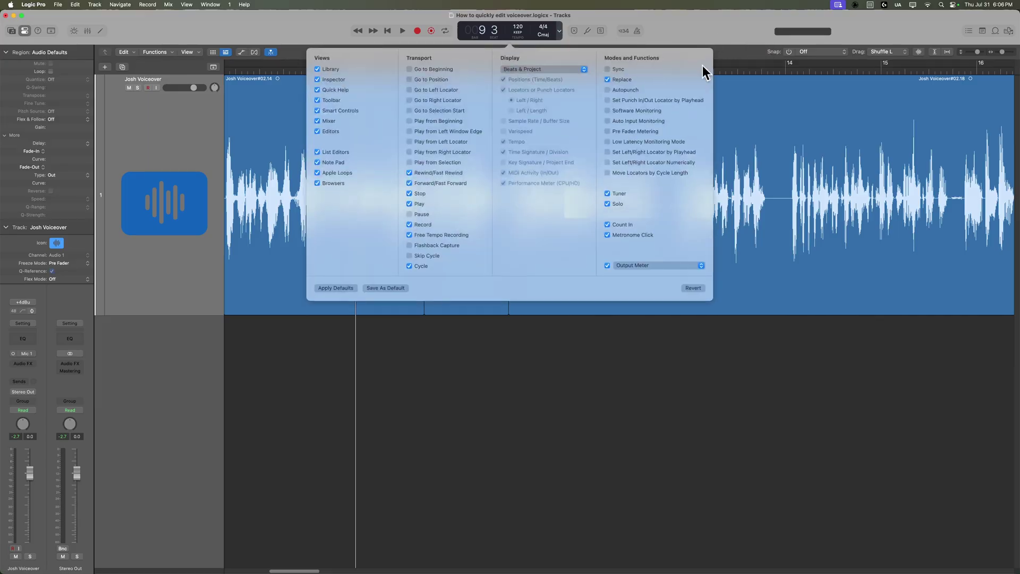
left_click(515, 69)
left_click(531, 118)
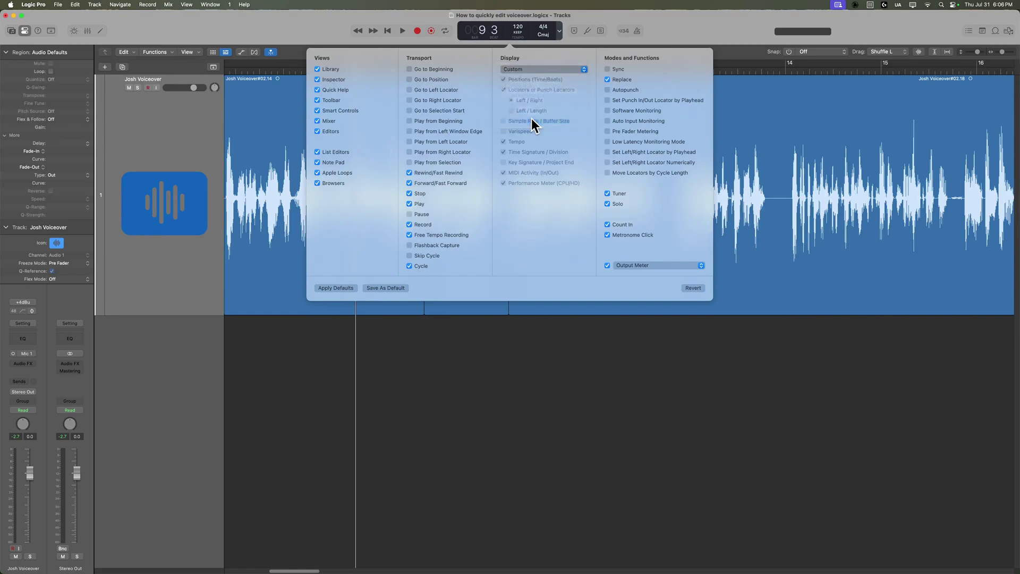
left_click(530, 133)
left_click(525, 422)
Step: Set the varispeed Speed Only value to +50%
left_click(495, 35)
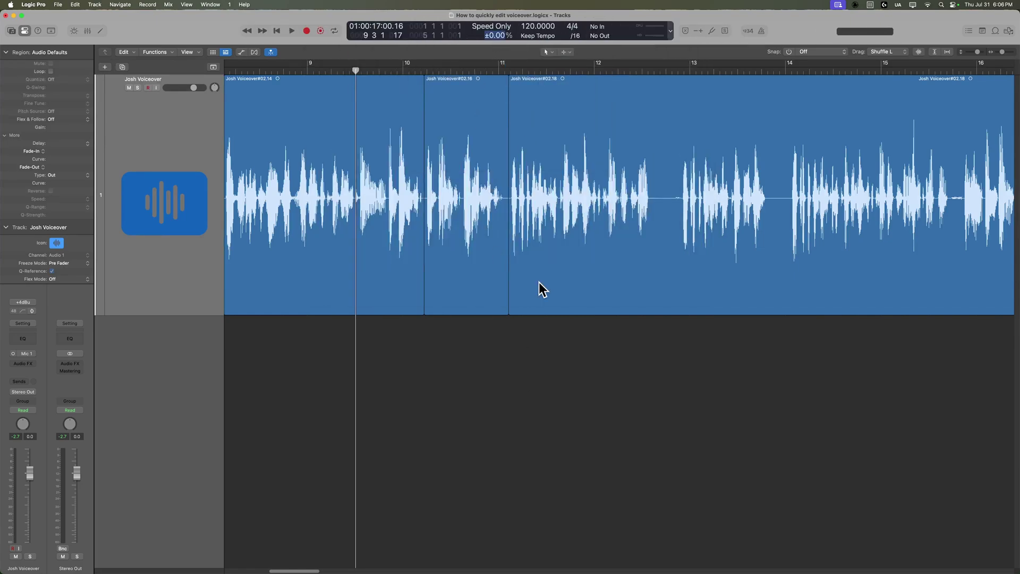
type("50")
key("Return")
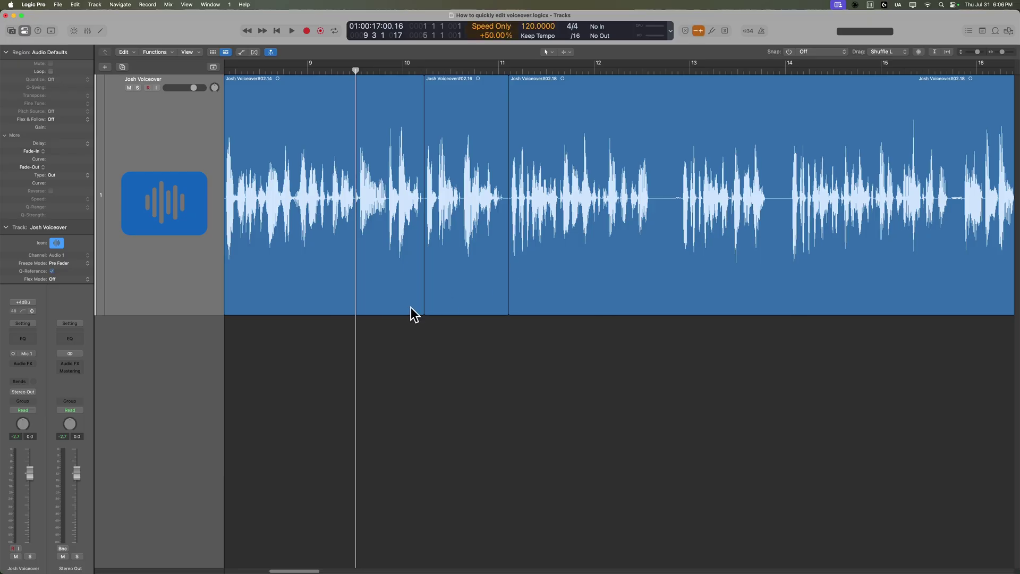
Step: Play the voiceover at the faster speed from about bar 8 until just after bar 15
scroll(524, 362, "left", 5)
left_click(322, 67)
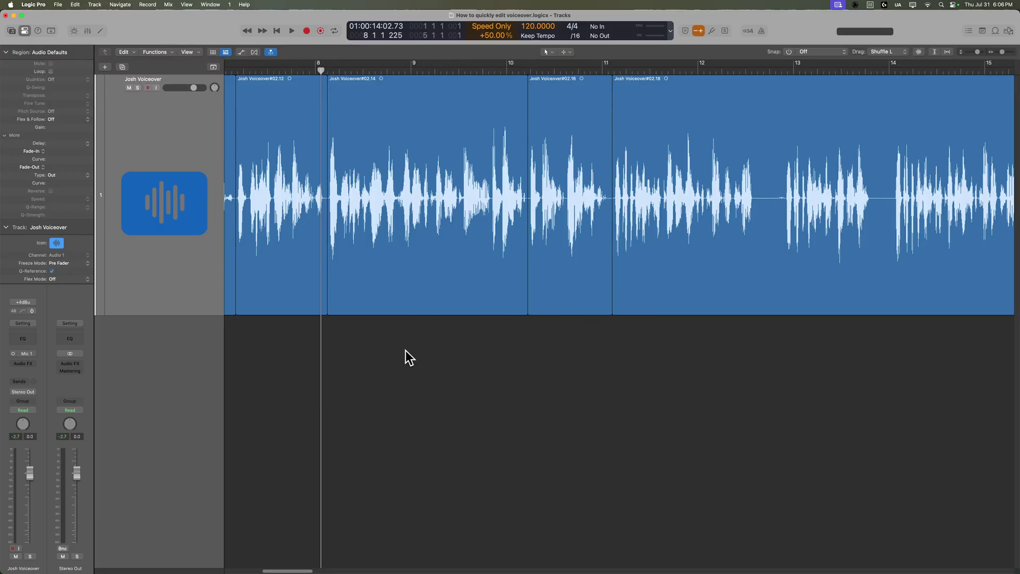
key("space")
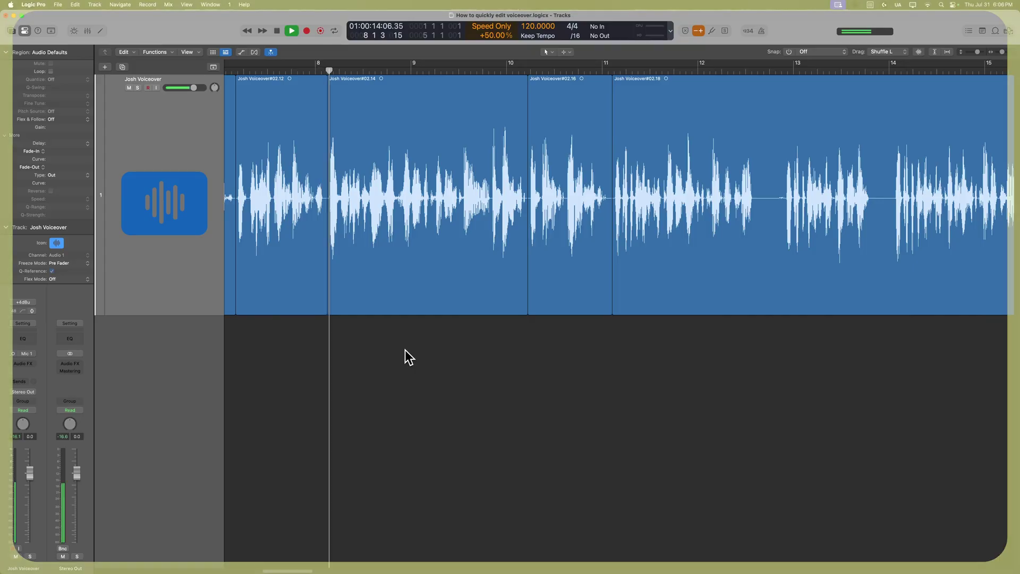
key("super+Right")
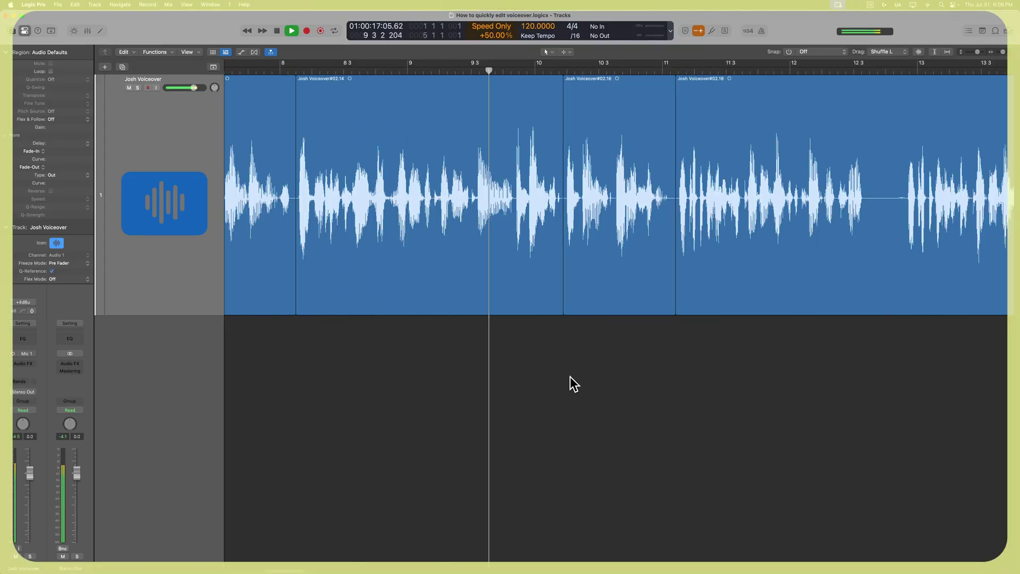
scroll(557, 382, "right", 5)
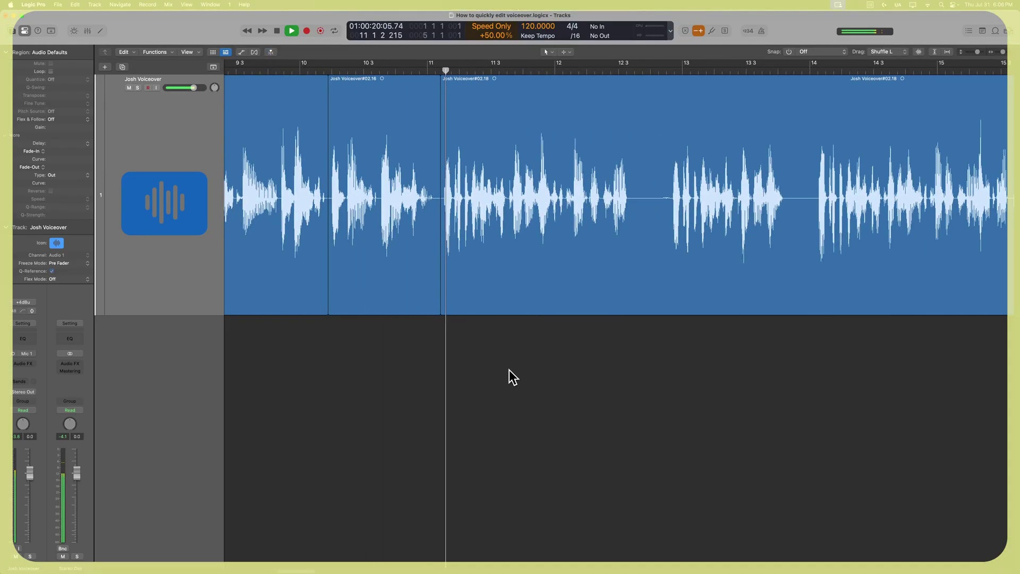
scroll(486, 354, "right", 4)
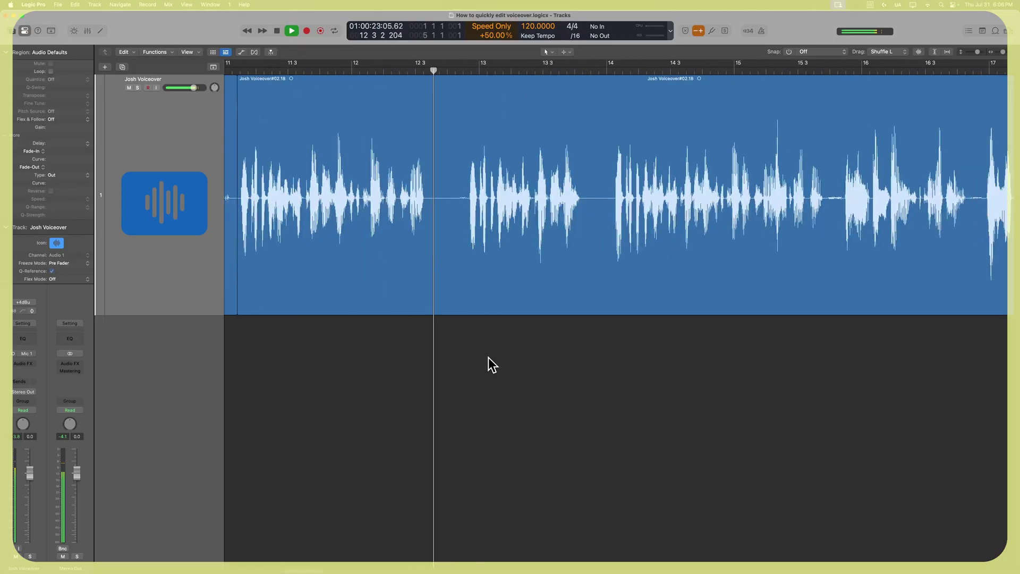
scroll(327, 378, "left", 1)
scroll(327, 378, "left", 1)
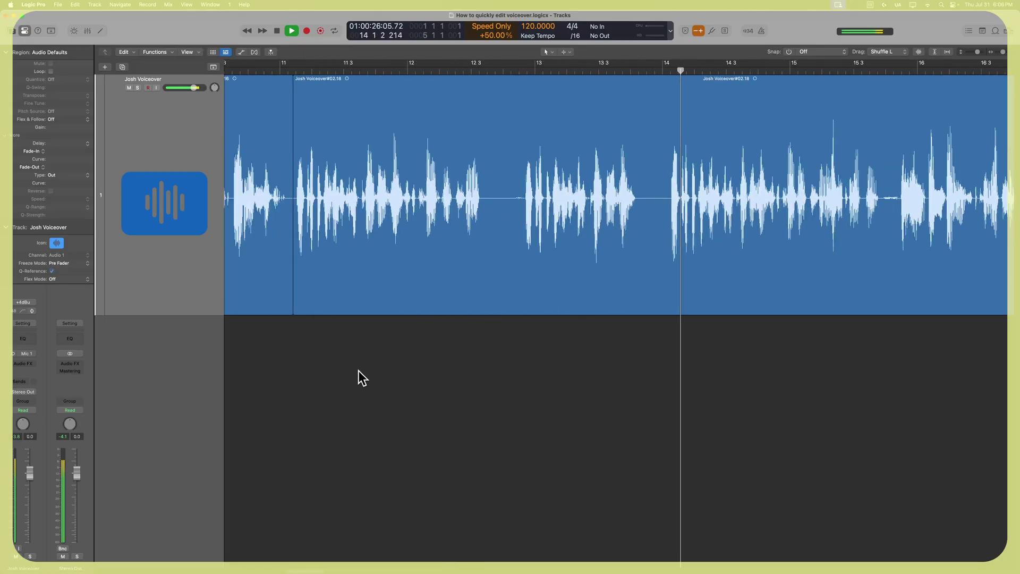
key("space")
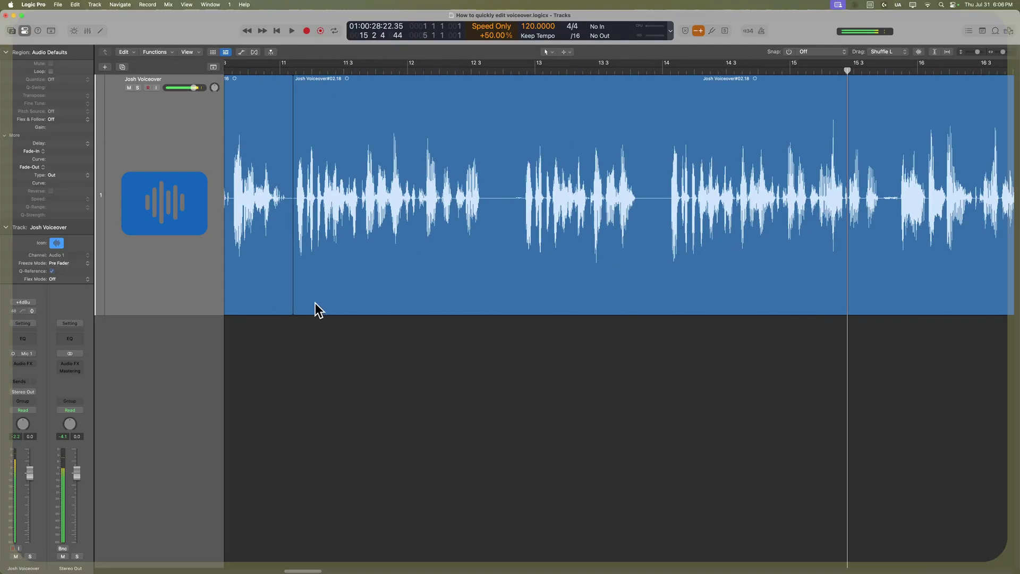
Step: Delete the section from just after bar 11 to about bar 14, and shorten the pauses before bars 13 and 14
left_click_drag(296, 292, 670, 302)
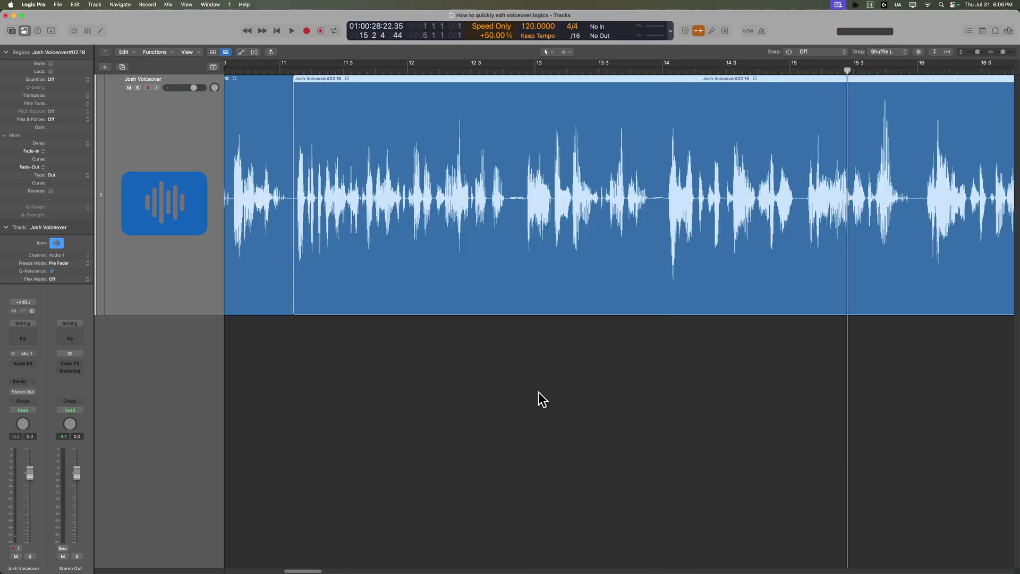
left_click_drag(509, 213, 523, 219)
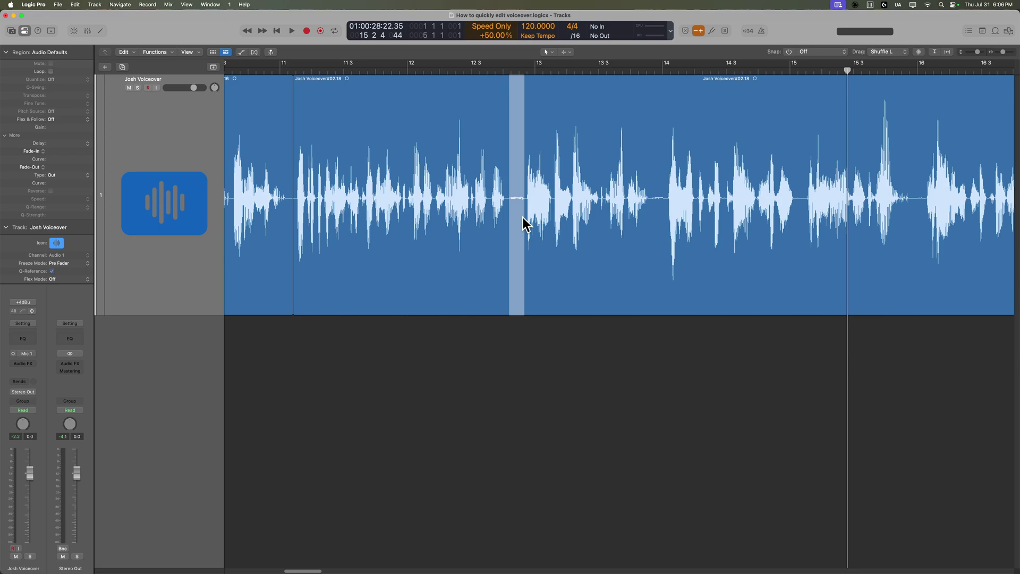
key("Delete")
left_click_drag(638, 204, 649, 226)
key("Delete")
Step: Shorten the next two pauses, before bars 15 and 16, by deleting part of the silence in each
scroll(649, 229, "right", 5)
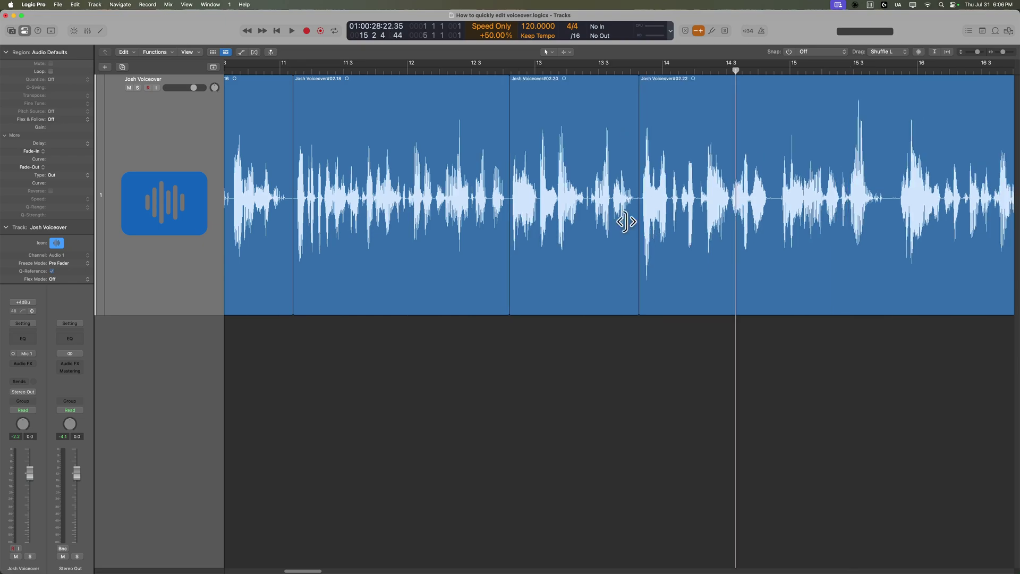
mouse_move(649, 212)
left_mouse_down()
mouse_move(664, 215)
mouse_move(658, 210)
left_mouse_up()
key("Delete")
scroll(656, 218, "right", 5)
key("Delete")
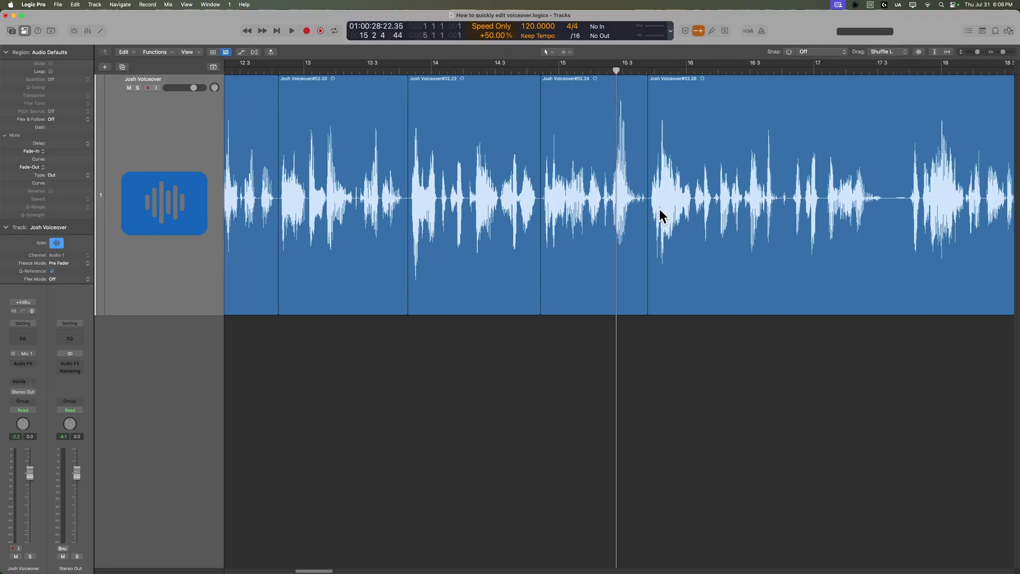
Step: Shorten the pauses near bar 17 beat 3 and just before bar 19 beat 3 by deleting part of each silence
scroll(661, 215, "right", 5)
left_click_drag(770, 205, 792, 225)
key("Delete")
scroll(754, 239, "right", 1)
scroll(717, 255, "right", 15)
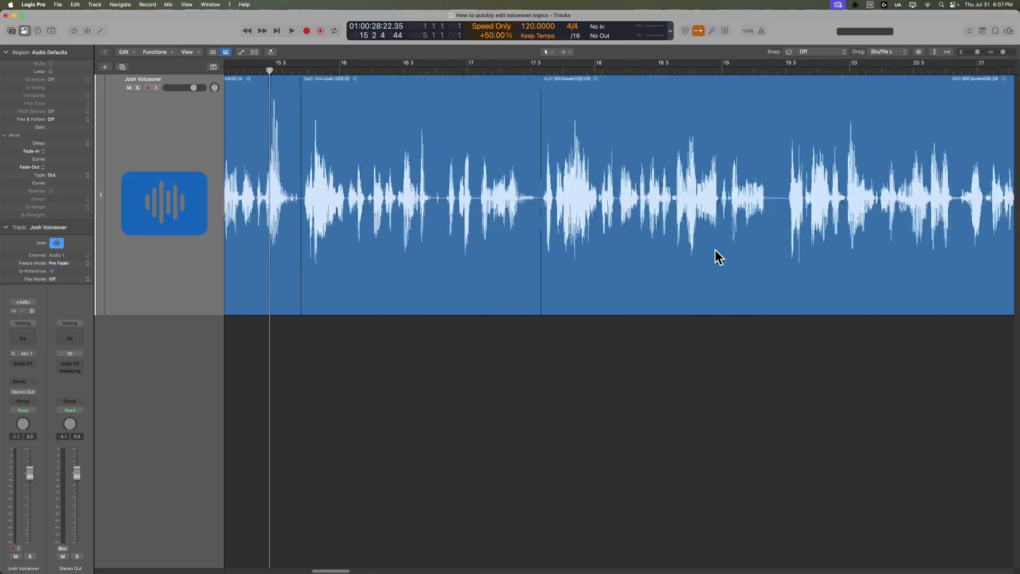
left_click_drag(623, 210, 637, 215)
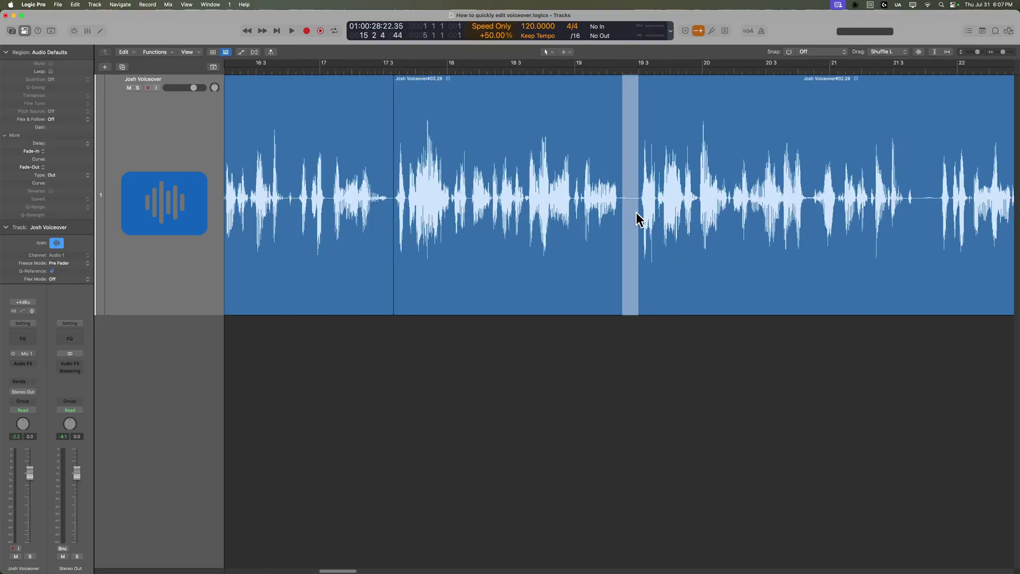
key("Delete")
Step: Delete most of the silence in the pauses near bar 21 beat 3 and just before bar 22 beat 3
scroll(654, 216, "right", 8)
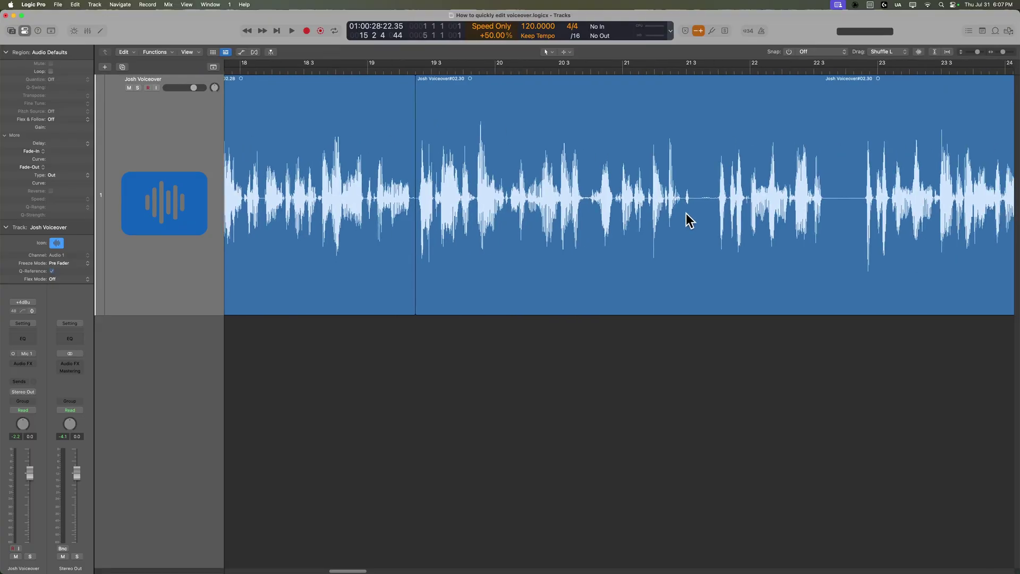
left_click_drag(695, 202, 715, 221)
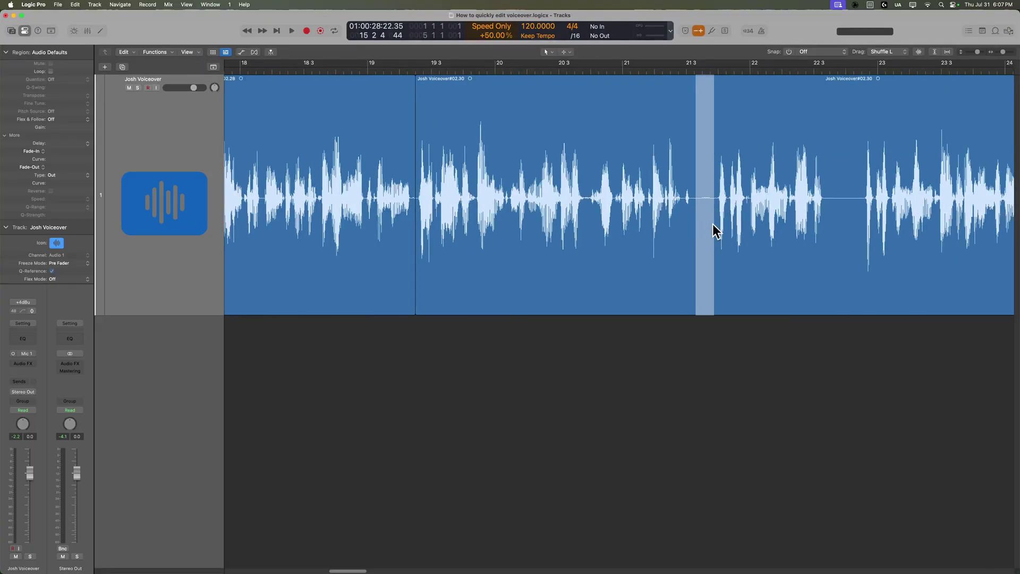
key("Delete")
scroll(713, 230, "right", 15)
left_click_drag(442, 207, 473, 221)
key("Delete")
Step: Trim the pauses shortly before bar 24 and around bar 24 beat 3 by deleting part of the silence
left_click(605, 208)
left_click_drag(605, 208, 612, 211)
key("Delete")
left_click(707, 204)
left_click_drag(707, 204, 716, 215)
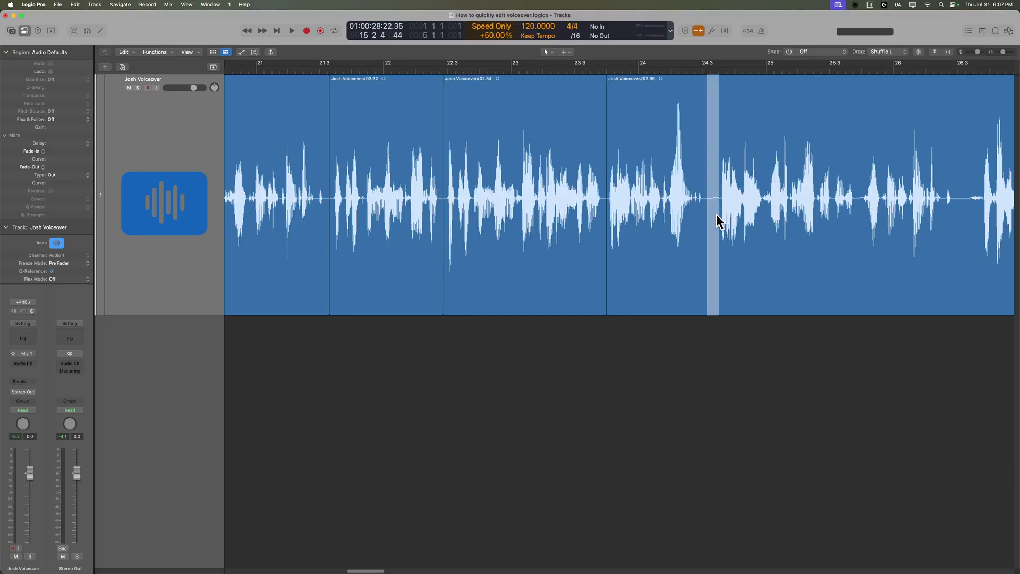
key("Delete")
scroll(707, 218, "right", 5)
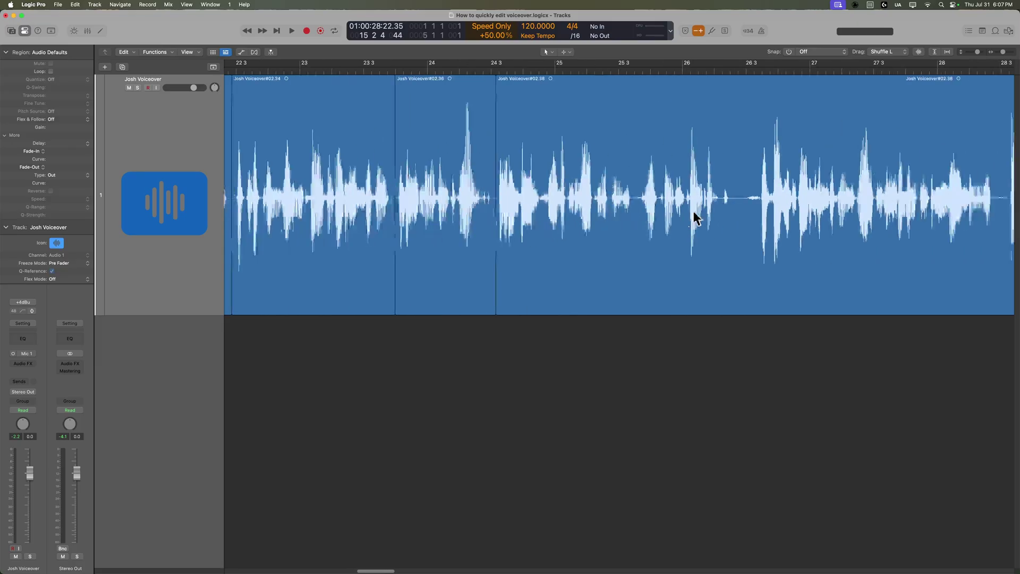
Step: Magnify the waveforms with waveform zoom to inspect quiet sounds in the pauses, and switch the zoom off again
left_click(919, 52)
left_click(919, 53)
mouse_move(920, 53)
left_mouse_down()
mouse_move(738, 215)
mouse_move(917, 63)
mouse_move(918, 46)
left_mouse_up()
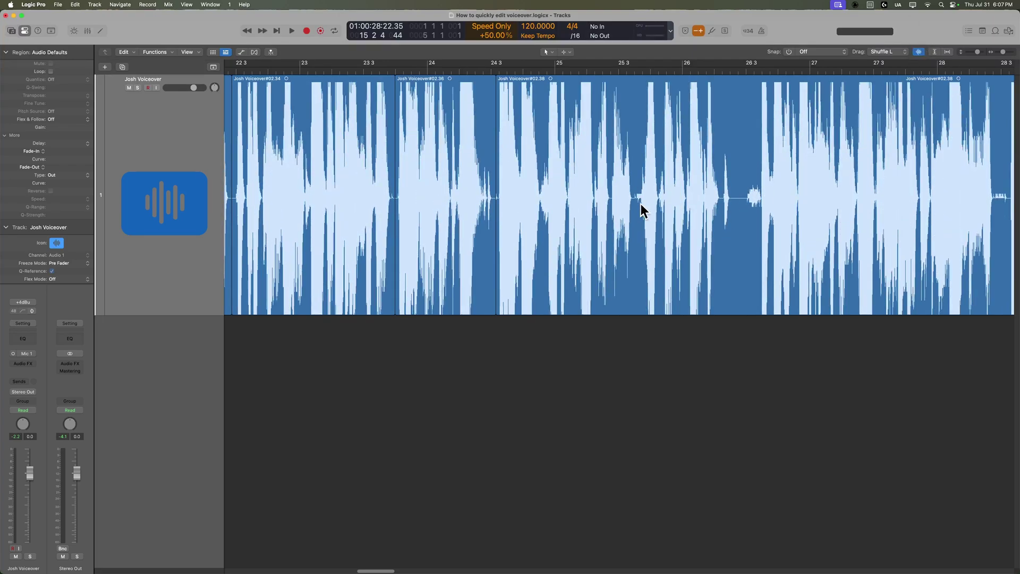
left_click(919, 52)
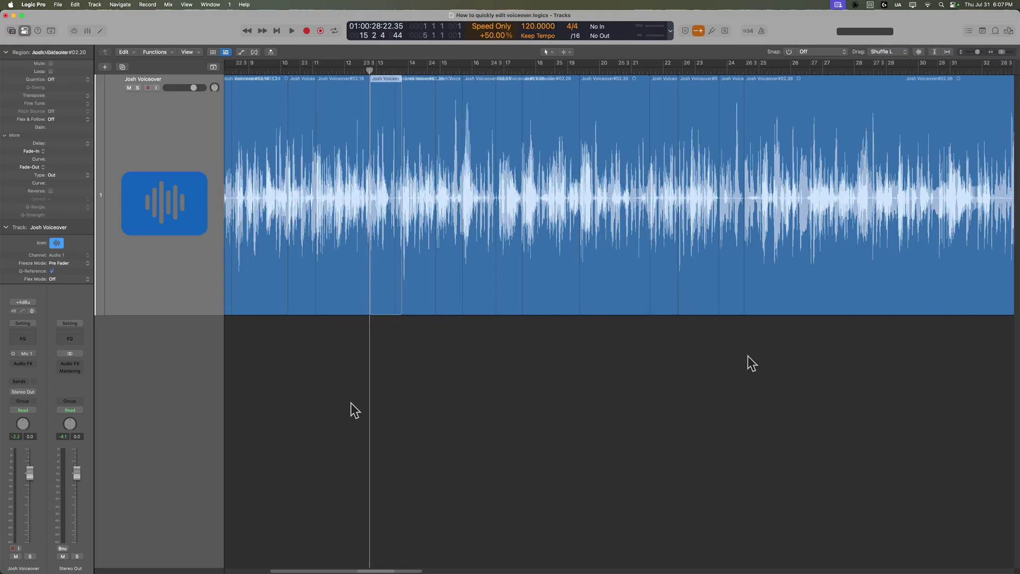
Step: Play the edited voiceover from just before bar 13 to around bar 22 to check the cuts
key("space")
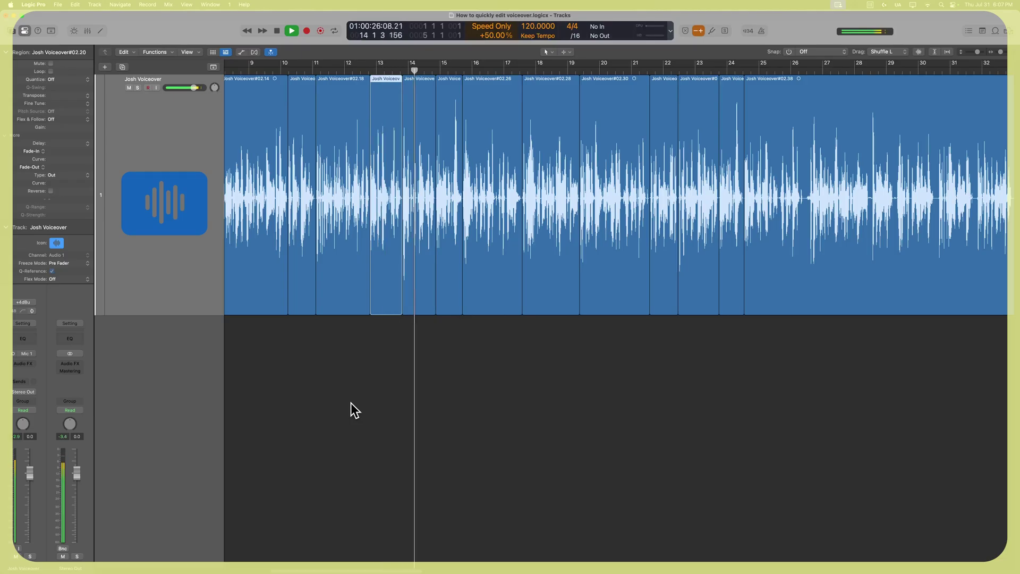
scroll(410, 364, "right", 2)
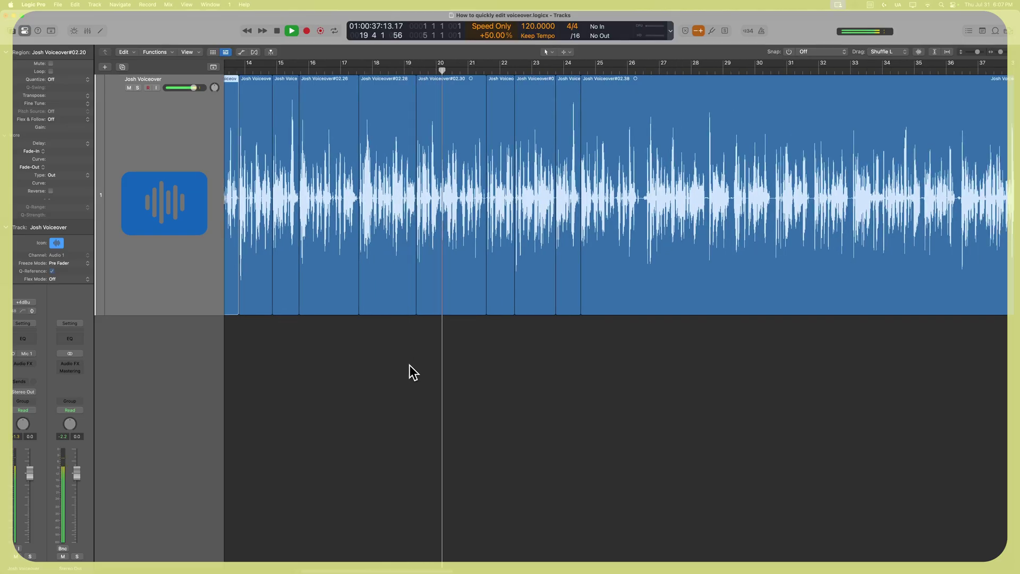
key("super+Right")
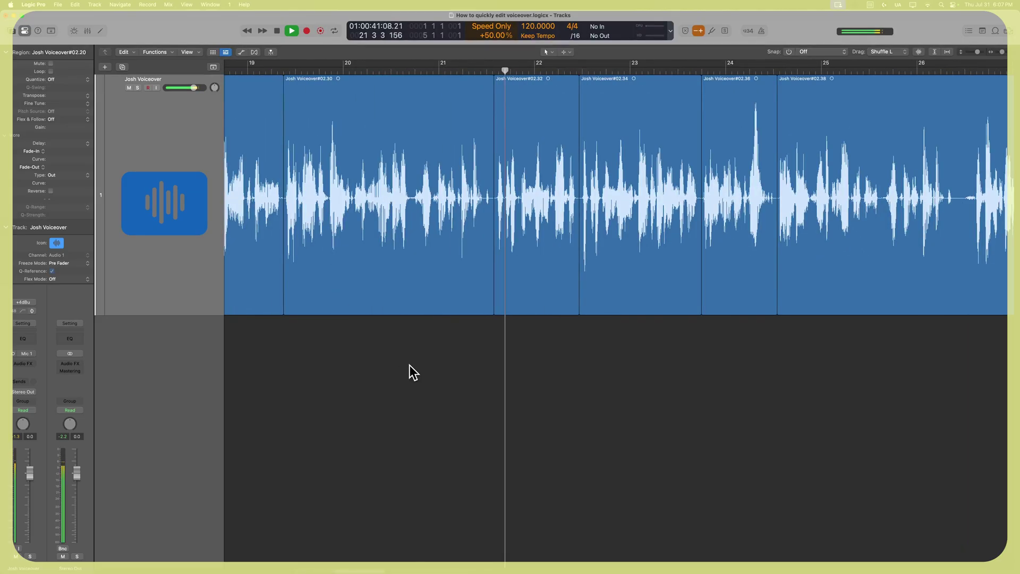
key("space")
Step: Delete the section of about one bar around bar 22 and play the voiceover on to about bar 25
left_click(459, 172)
key("Delete")
key("space")
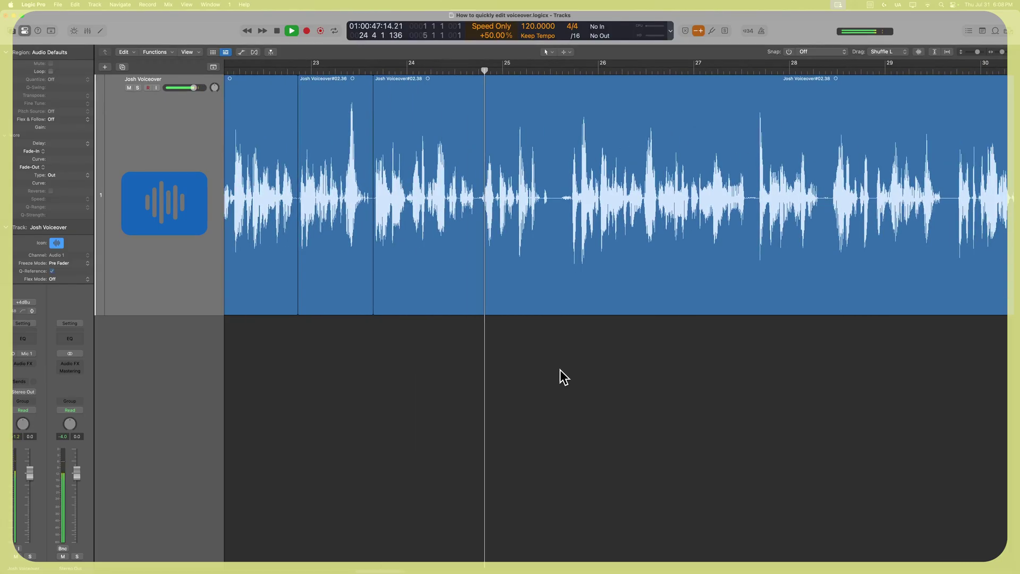
key("space")
Step: Shorten the pause around bar 25 beat 3 and play the region that follows the cut
left_click_drag(440, 212, 456, 228)
key("Delete")
left_click(460, 233)
key("space")
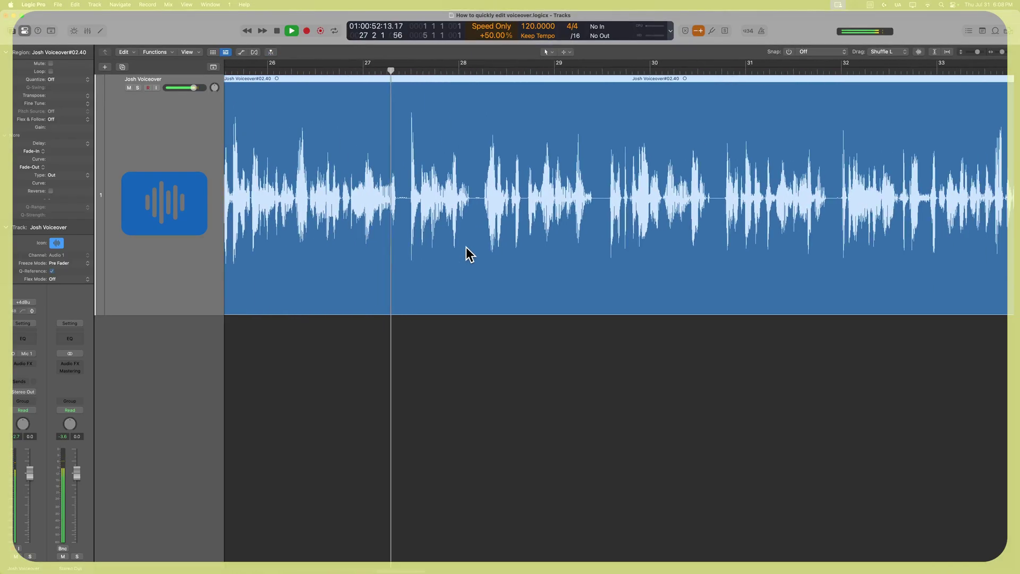
Step: Shorten the pauses after bars 27, 28 and 29 by deleting part of each silence
left_click_drag(401, 211, 405, 213)
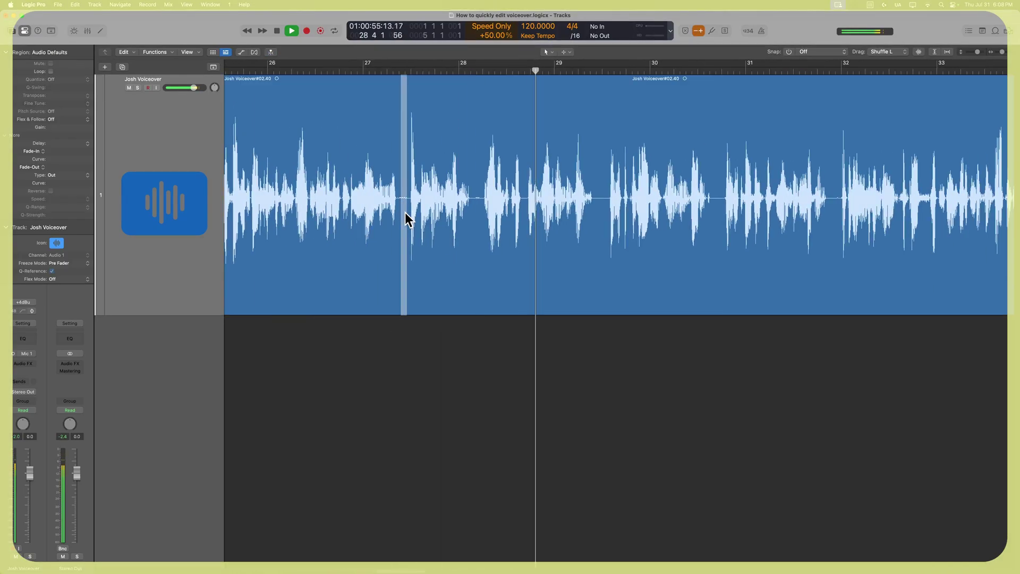
key("Delete")
key("space")
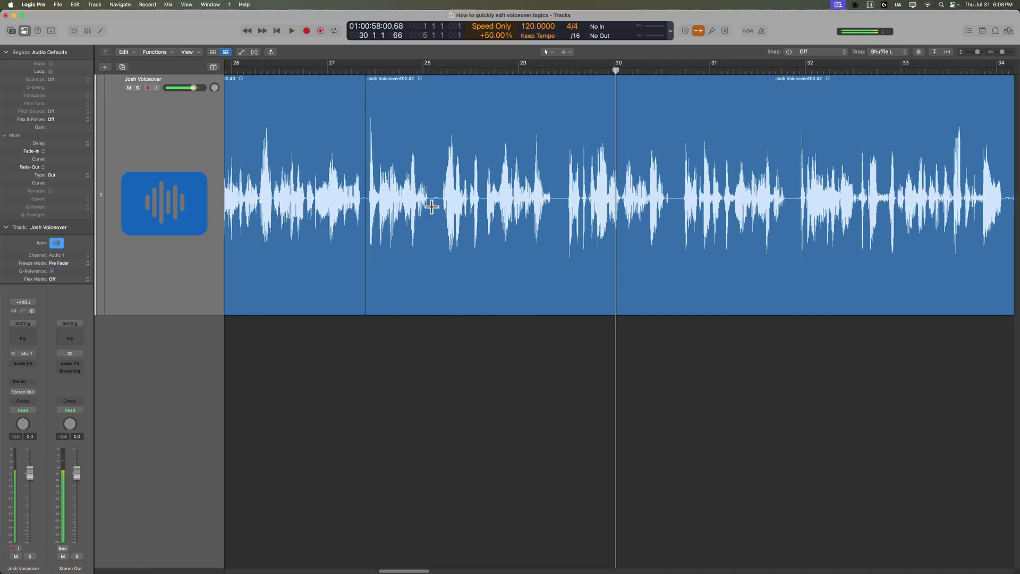
key("Delete")
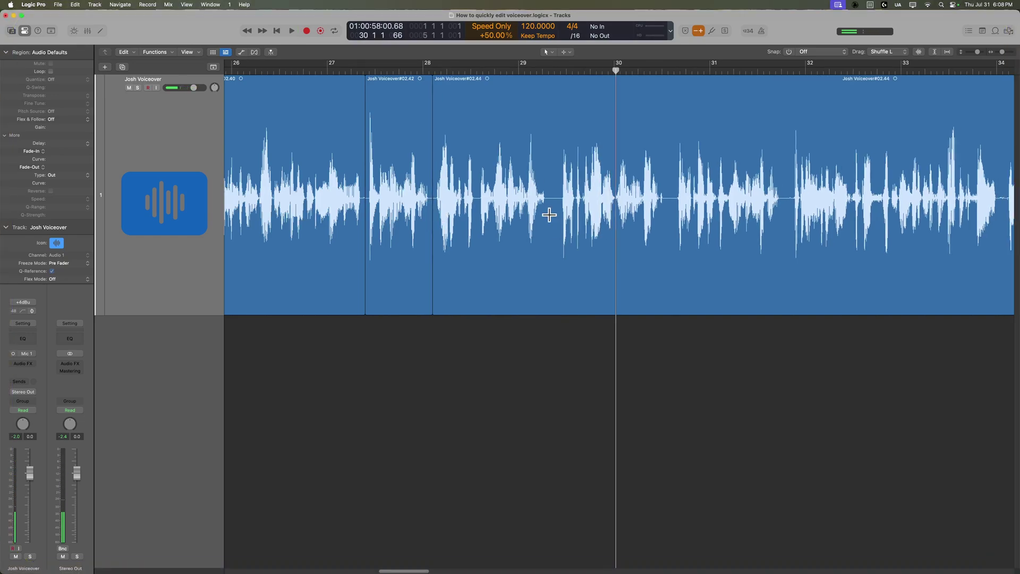
left_click_drag(549, 214, 556, 214)
key("Delete")
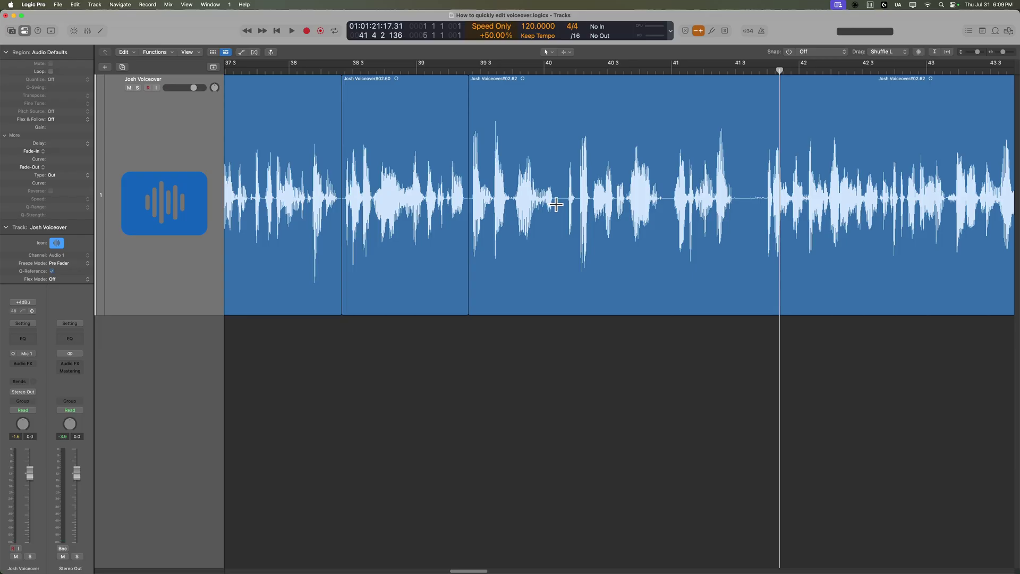
Step: Delete a short piece of the silence just after bar 40
left_click_drag(556, 205, 561, 214)
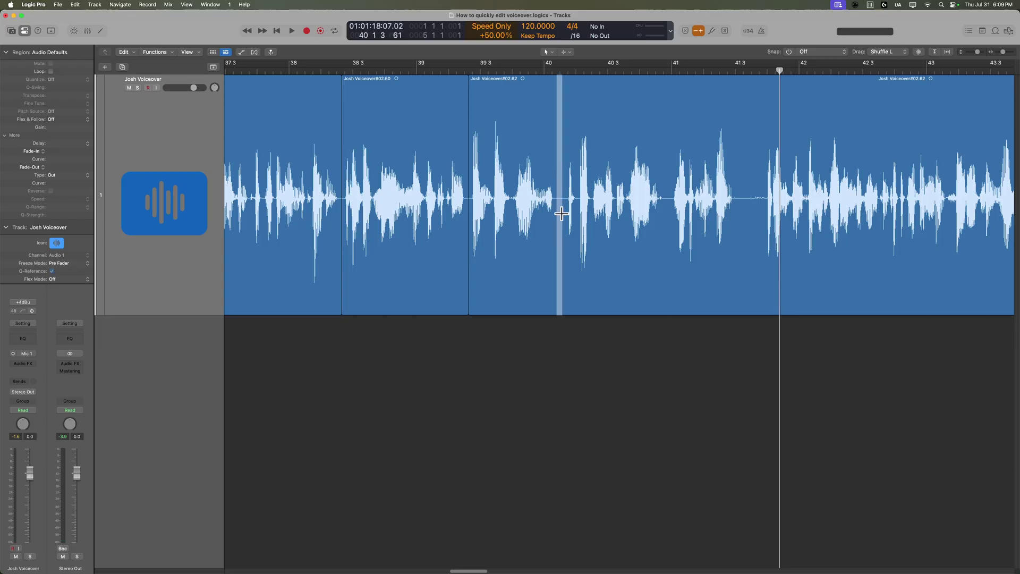
key("Delete")
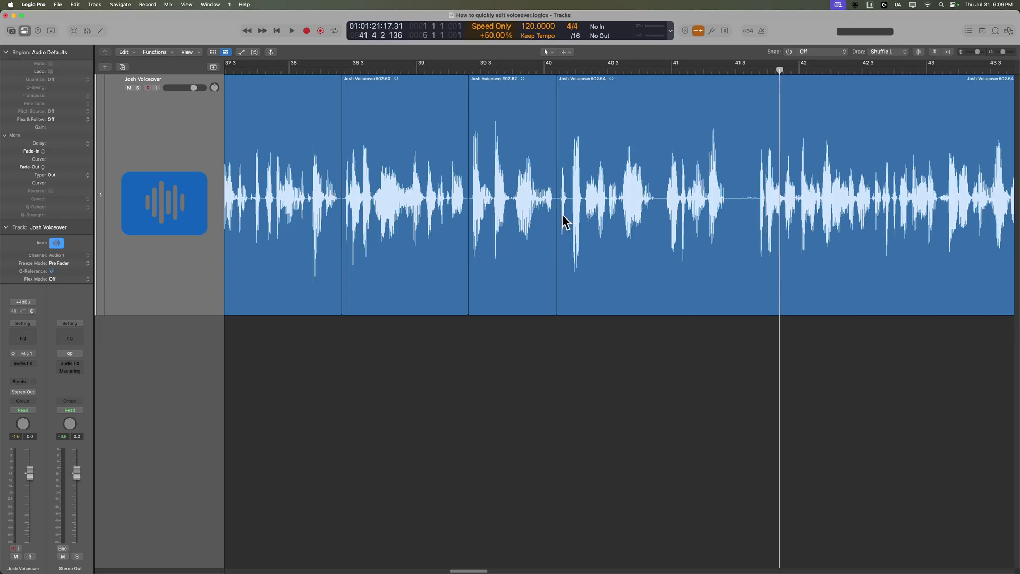
scroll(563, 222, "right", 3)
Step: Preview Remove Silence on the region starting just after bar 40 without applying it
left_click(611, 223)
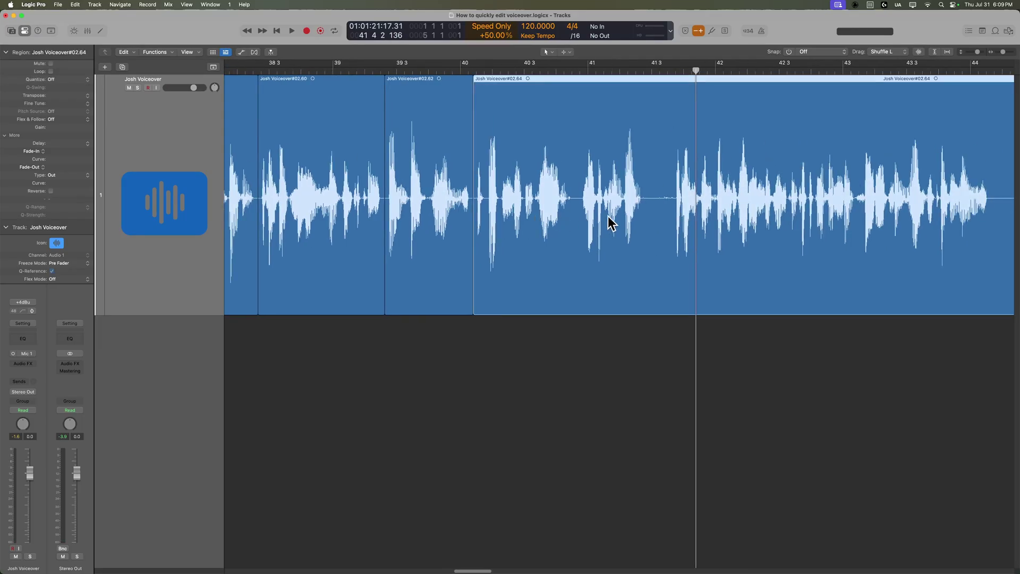
key("ctrl+x")
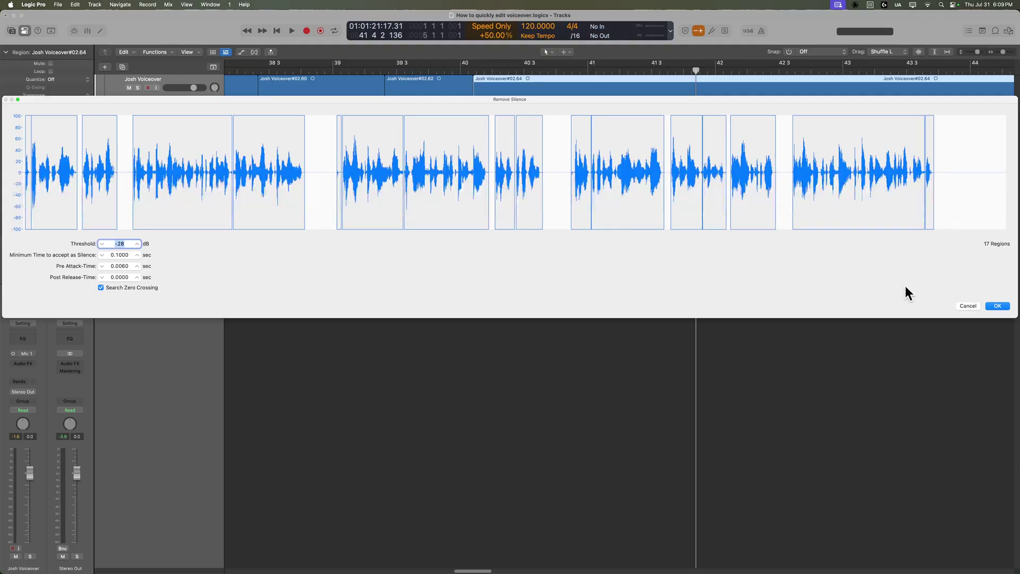
left_click(963, 306)
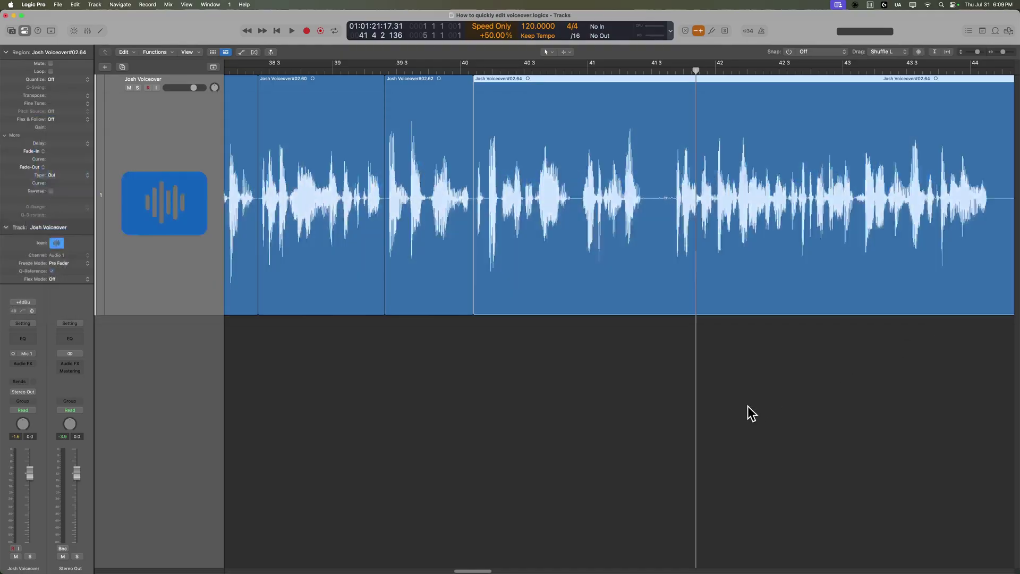
Step: Shorten the pauses just before bar 41 and around bar 41 beat 3 by deleting part of each silence
left_click(577, 215)
scroll(576, 220, "right", 1)
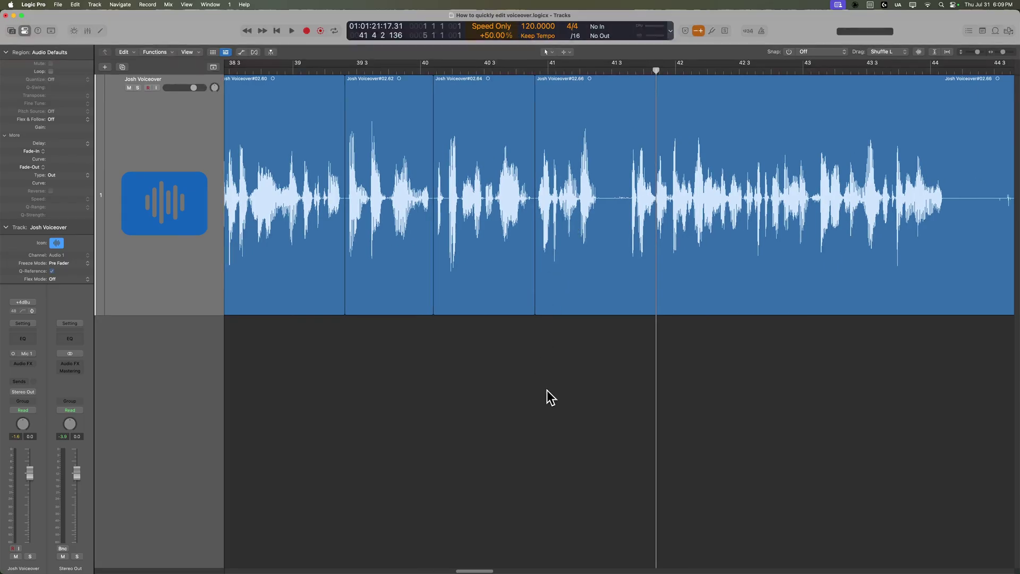
scroll(530, 330, "right", 2)
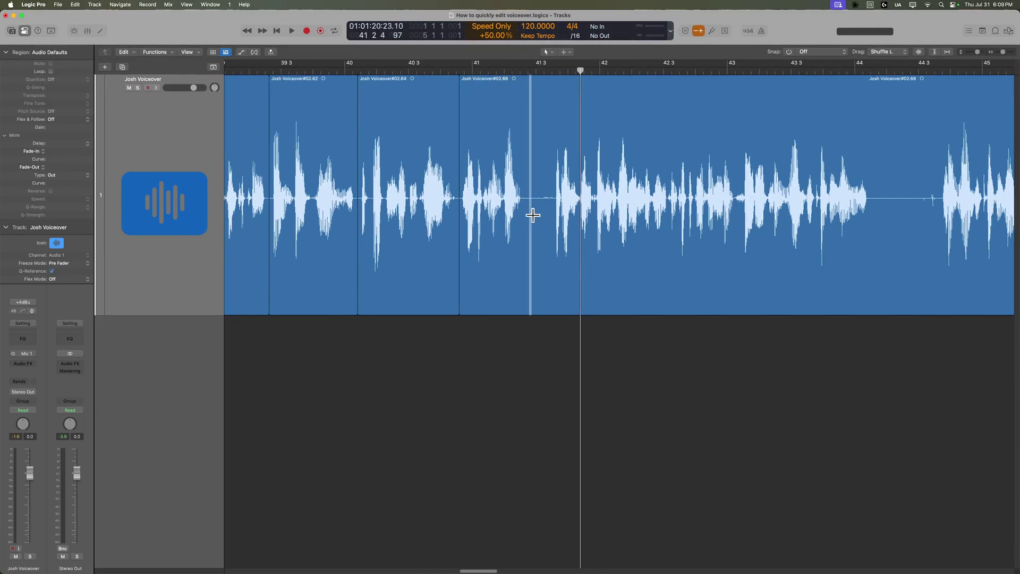
left_click_drag(529, 203, 550, 233)
key("Delete")
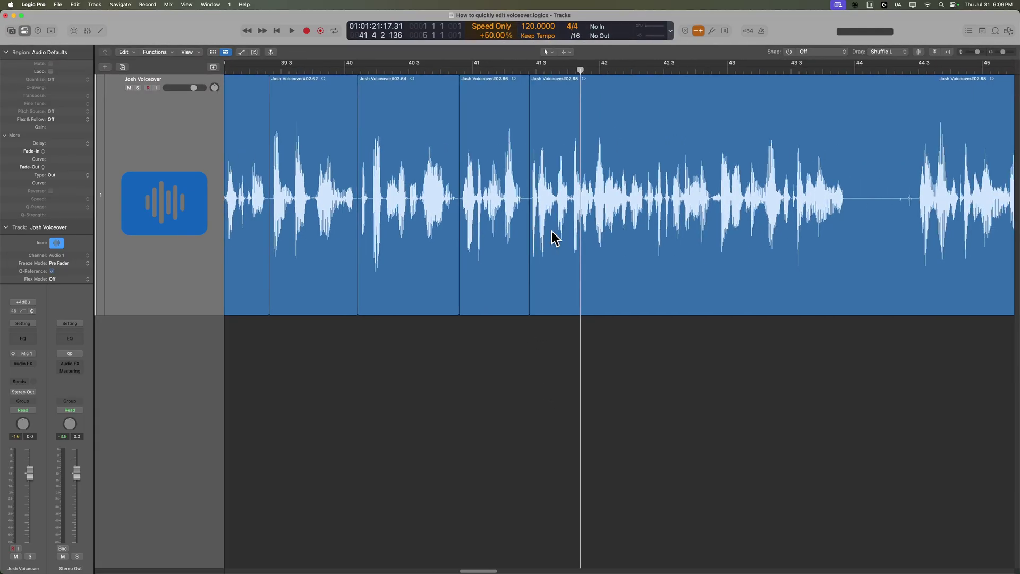
Step: Delete the long silence from just before bar 44 to nearly bar 44 beat 3, including the faint noise in it
scroll(552, 231, "right", 8)
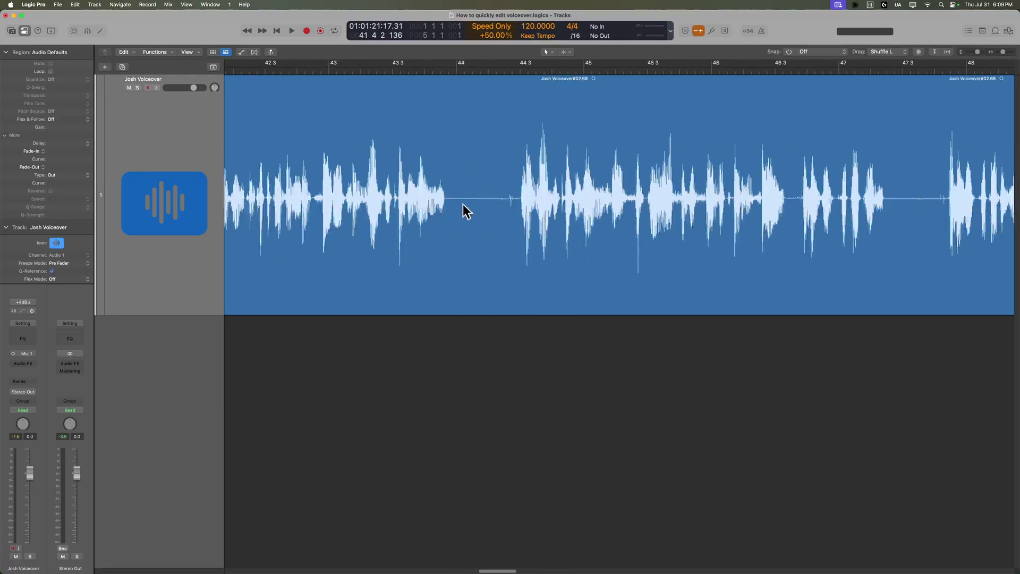
left_click_drag(450, 201, 517, 233)
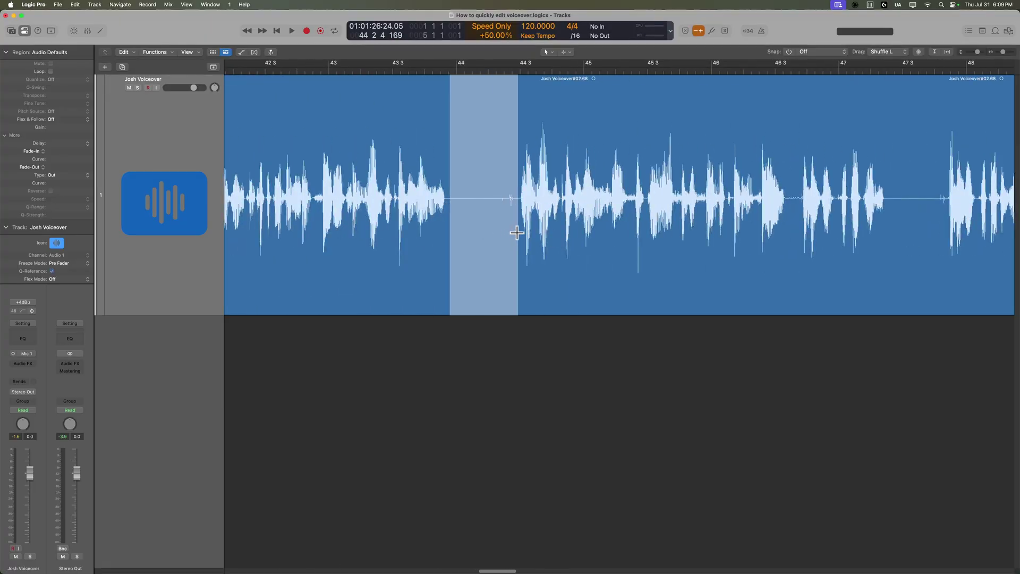
key("Delete")
Step: Play the voiceover from just before bar 42 to bar 44 beat 3 and examine the words around the latest cut
scroll(489, 211, "left", 3)
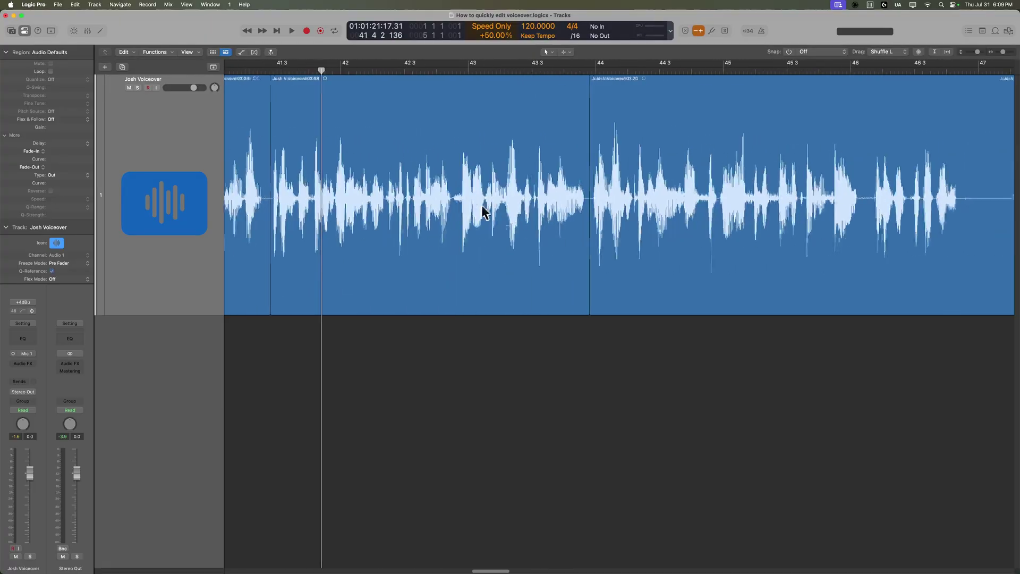
key("space")
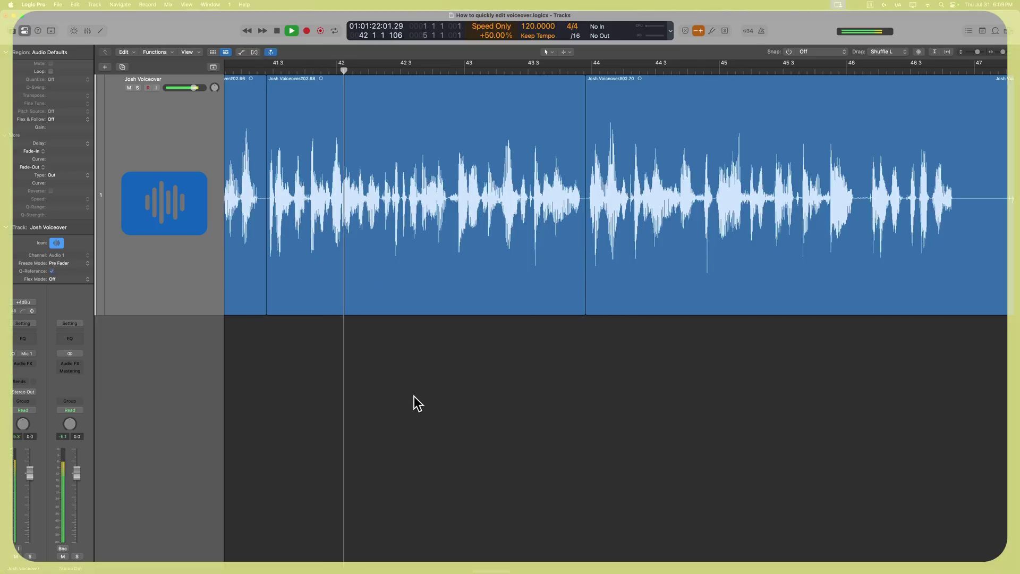
key("super+Right")
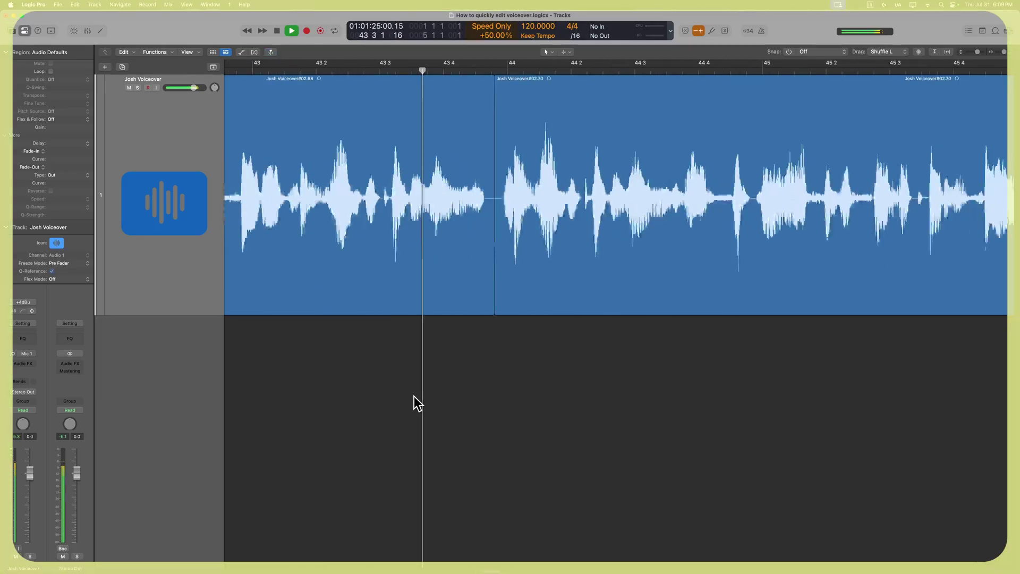
key("super+Left")
key("space")
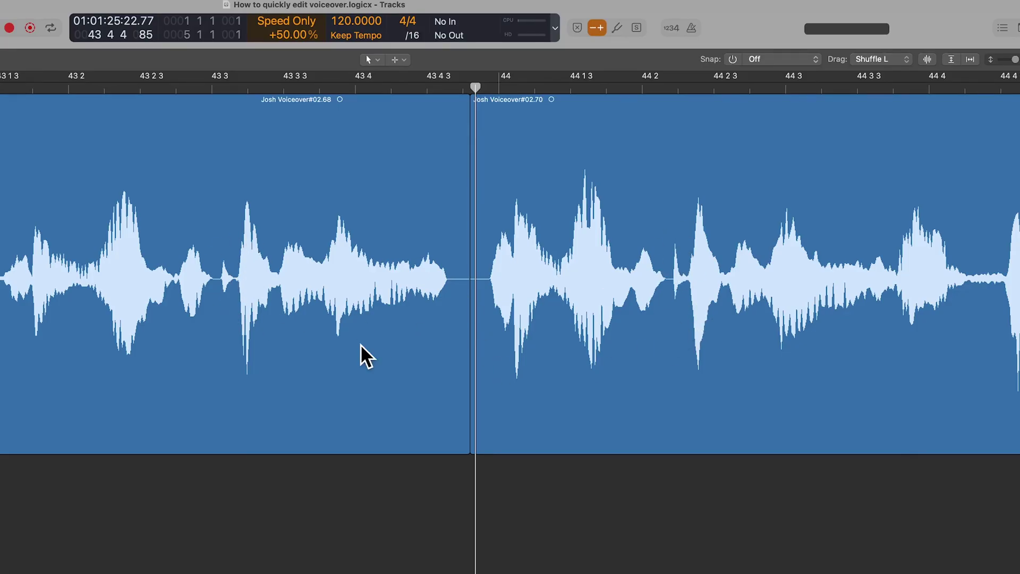
key("space")
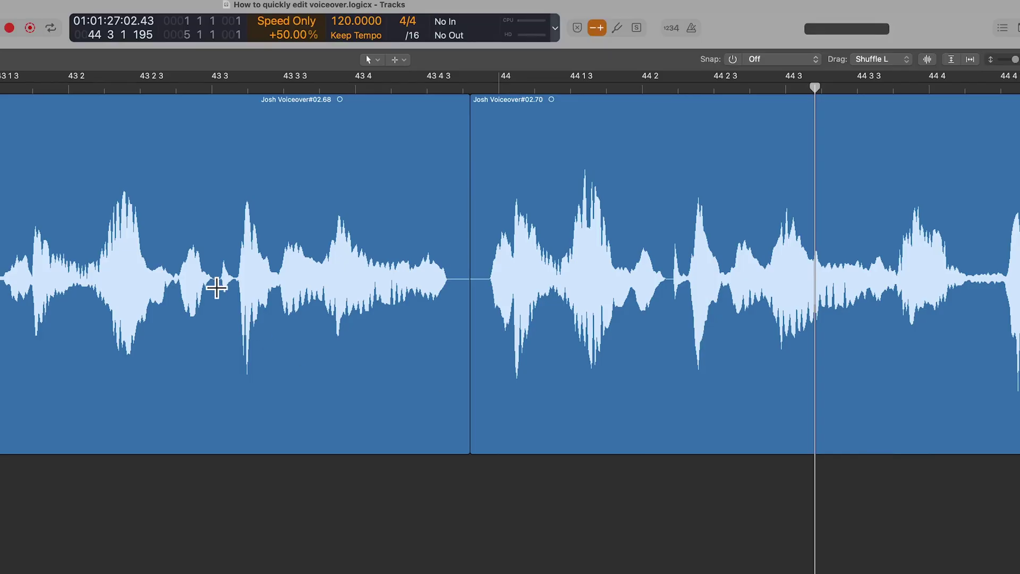
Step: Delete the audio from bar 43 beat 3 to just after bar 44 beat 2, and move the playhead to the preceding region's start
left_click_drag(217, 286, 666, 387)
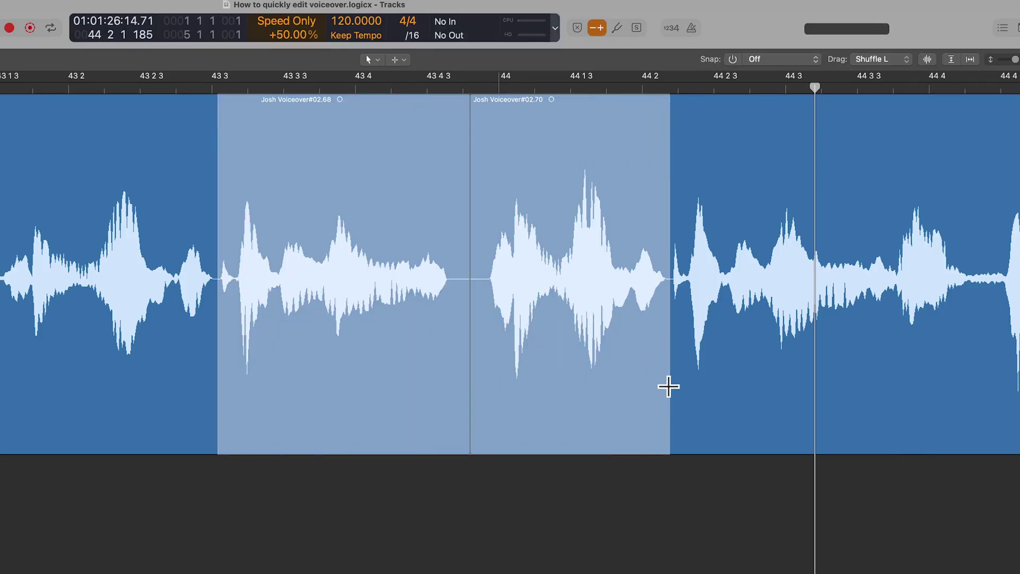
key("Delete")
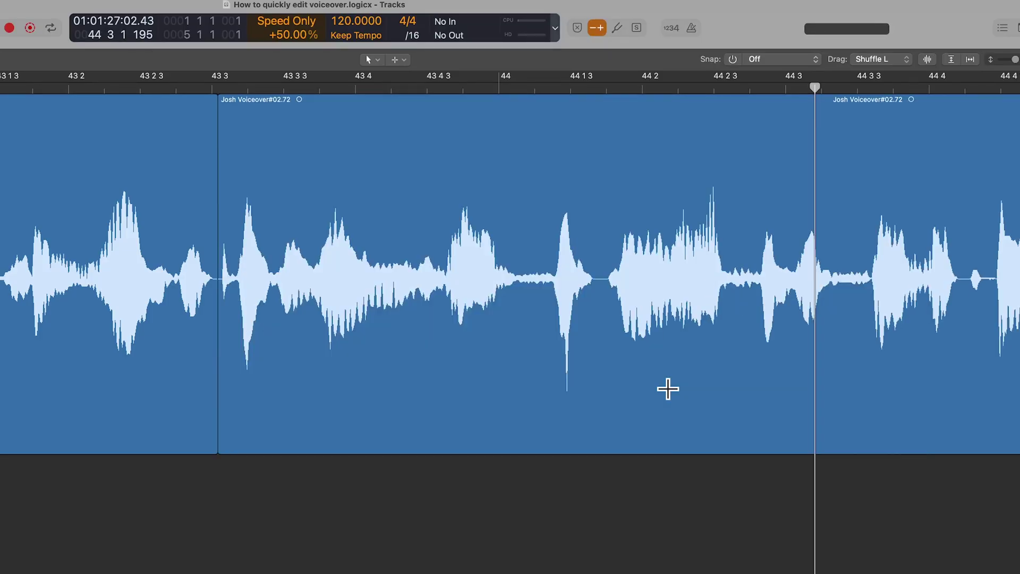
key("super+Left")
left_click(0, 82)
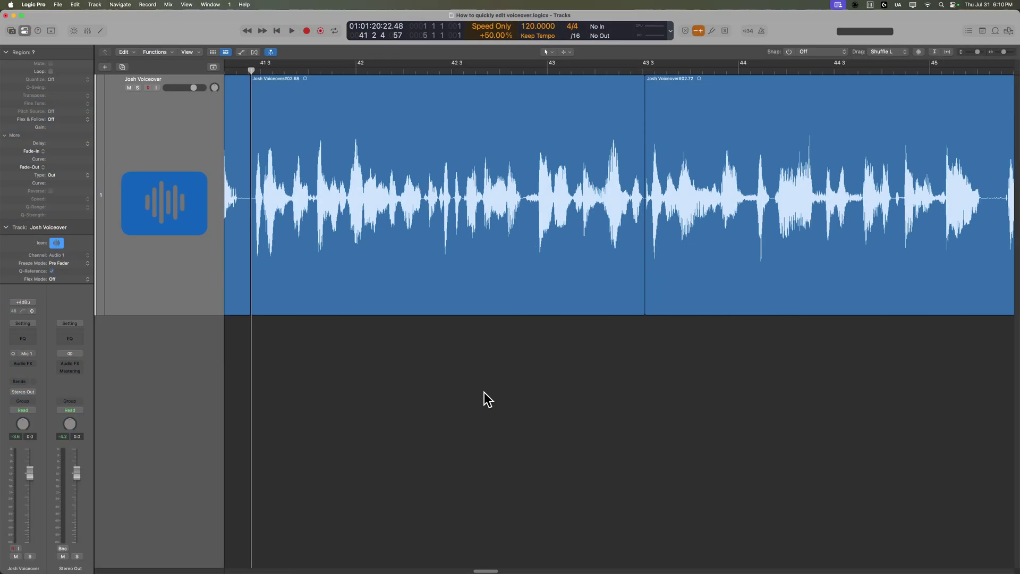
Step: Play the voiceover from before bar 42 and delete the phrase from about bar 45 beat 2 to about bar 46 beat 3
key("space")
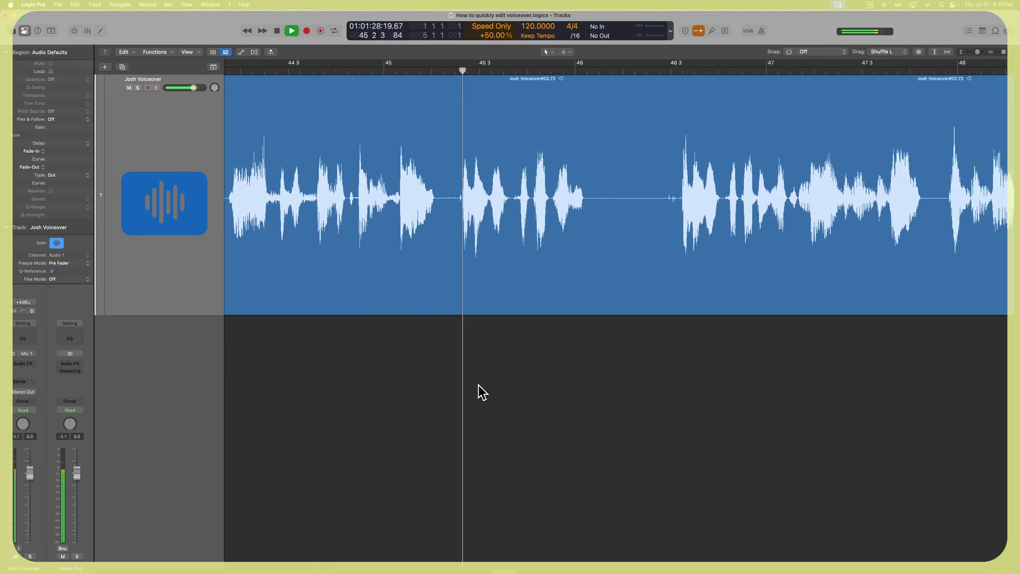
key("space")
left_click_drag(375, 201, 614, 245)
key("Delete")
Step: Play on past bar 48, shorten the pause at bar 46 beat 3, and delete the phrase from about bar 47 beat 3 to bar 48 beat 2
key("space")
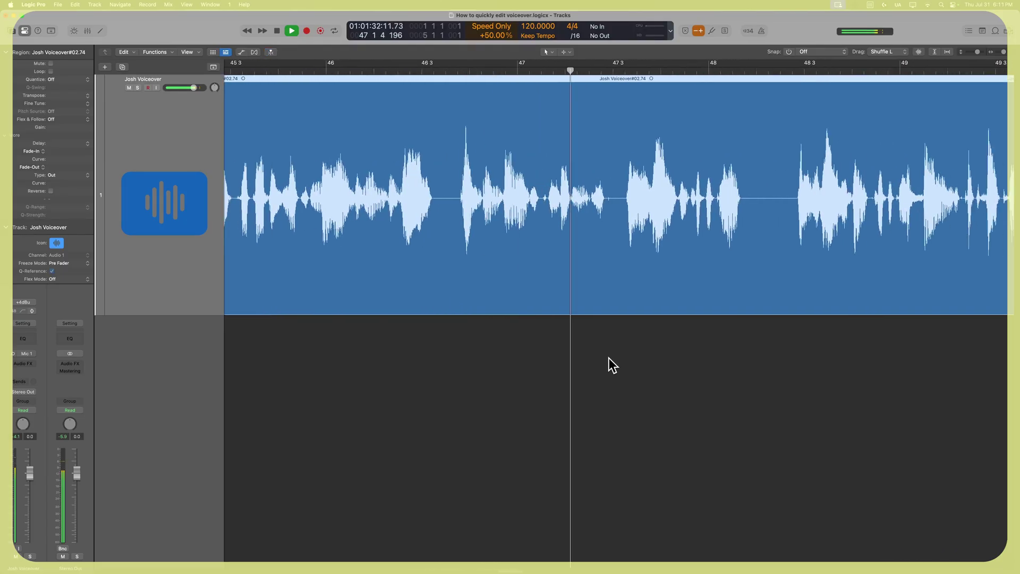
left_click(628, 360)
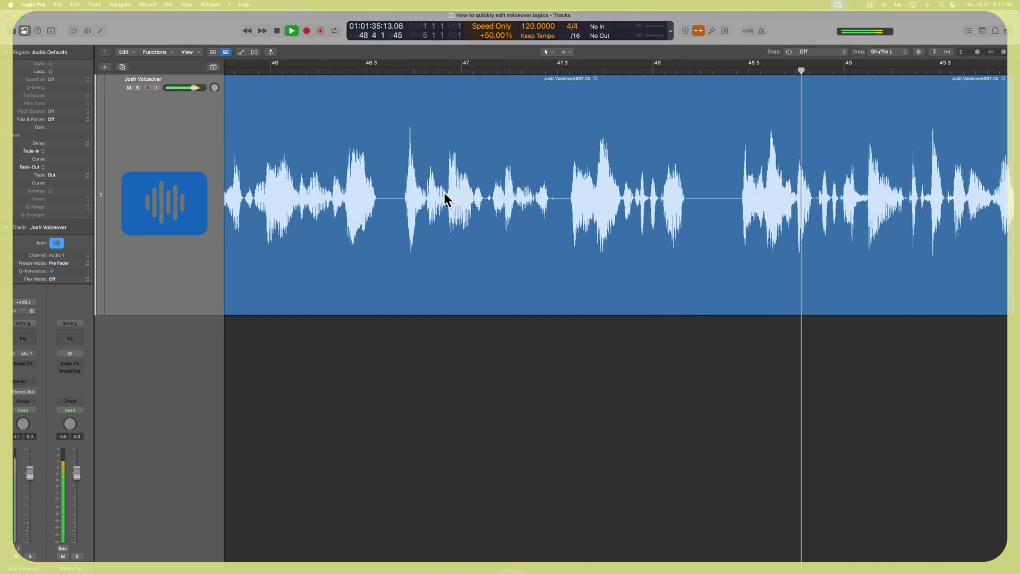
key("space")
left_click_drag(382, 198, 397, 207)
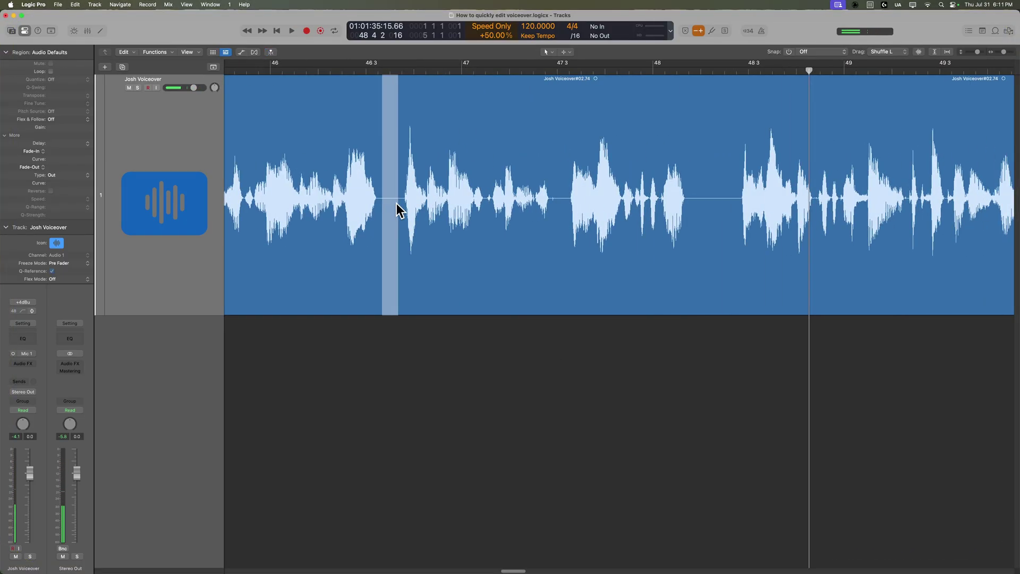
key("Delete")
left_click_drag(542, 199, 722, 241)
key("Delete")
Step: Play to the end of the speech and delete the silent remainder of the recording from just after bar 49 beat 3
key("space")
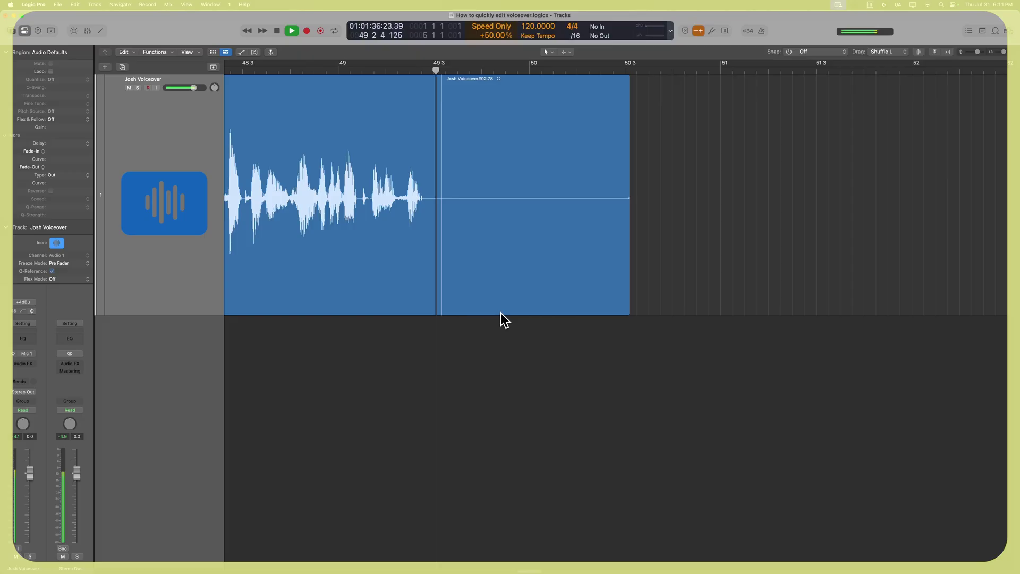
key("space")
left_click(440, 202)
left_click(525, 206)
key("Delete")
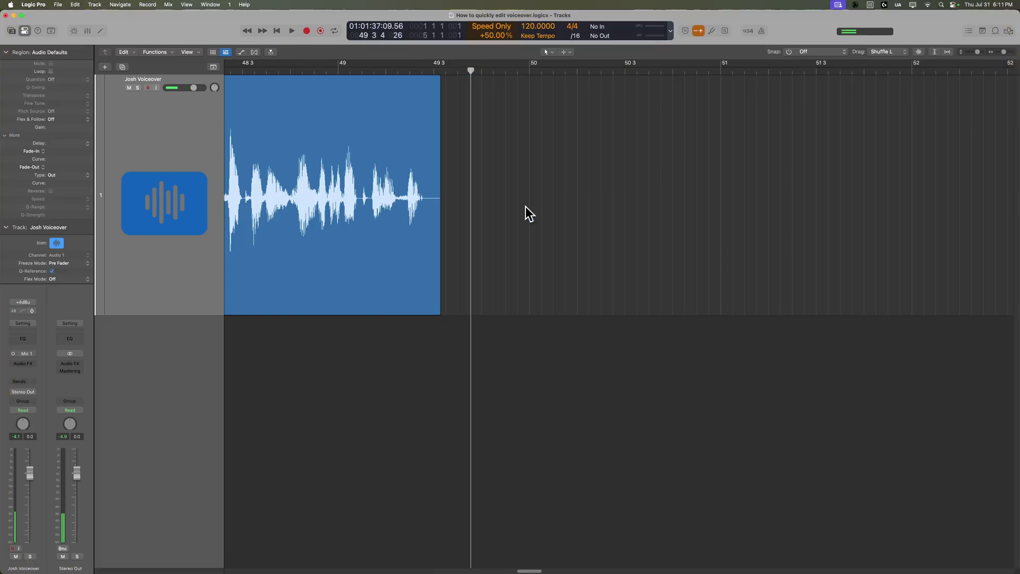
Step: Return the playhead to the beginning of the project and select every region on the voiceover track
key("Return")
key("super+Left")
key("super+Left")
key("super+Left")
key("super+Left")
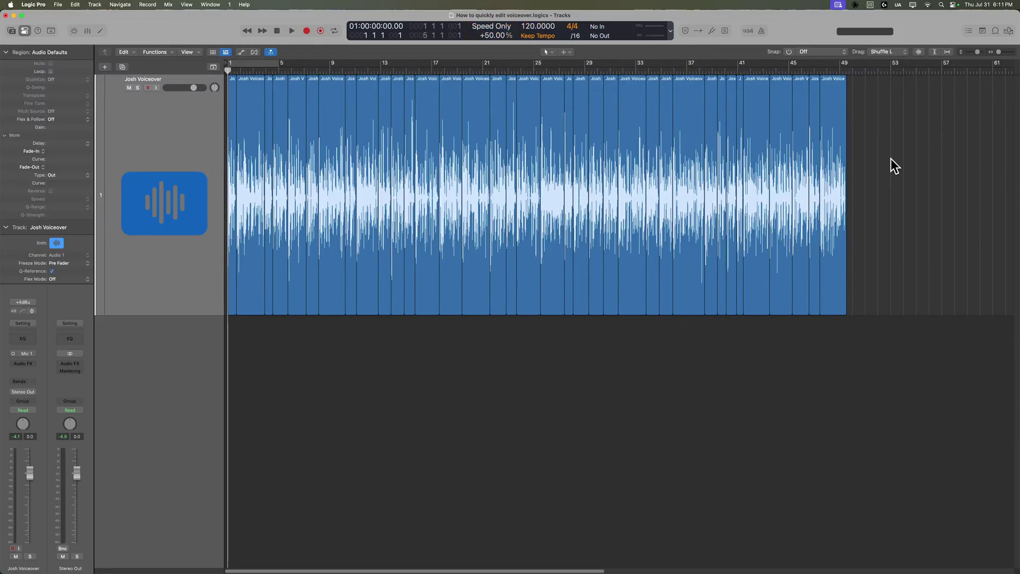
left_click_drag(905, 162, 220, 167)
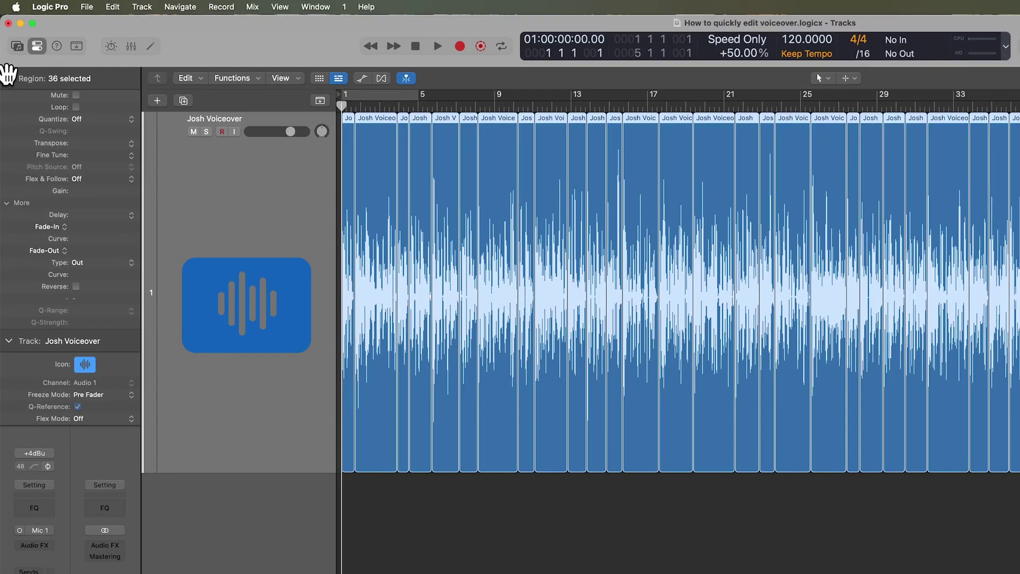
Step: Apply crossfades to all selected voiceover regions with fade type X and a Fade-Out value of 6
left_click(8, 75)
left_click(8, 74)
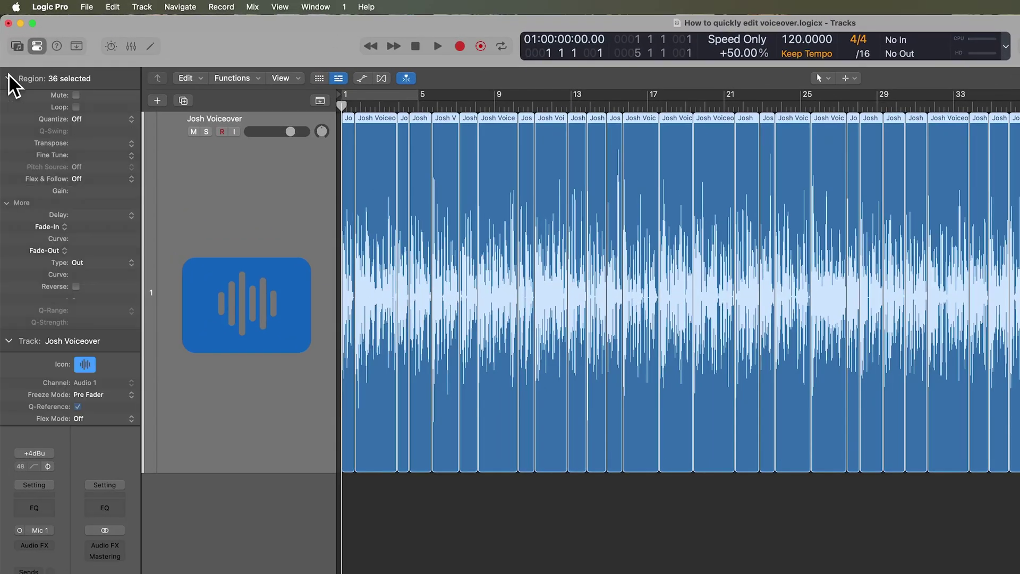
left_click(8, 202)
left_click(108, 277)
left_click(110, 277)
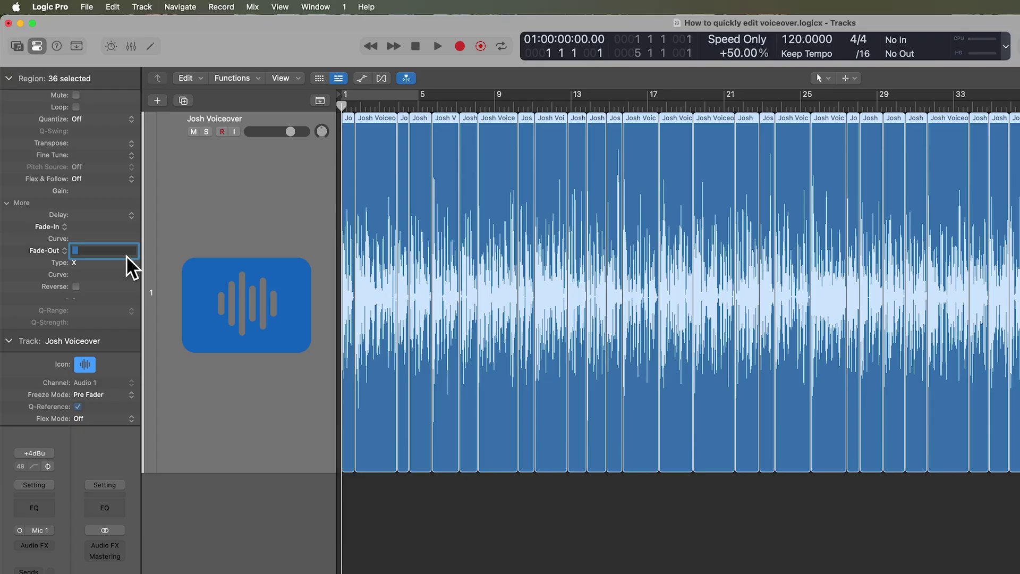
key("Return")
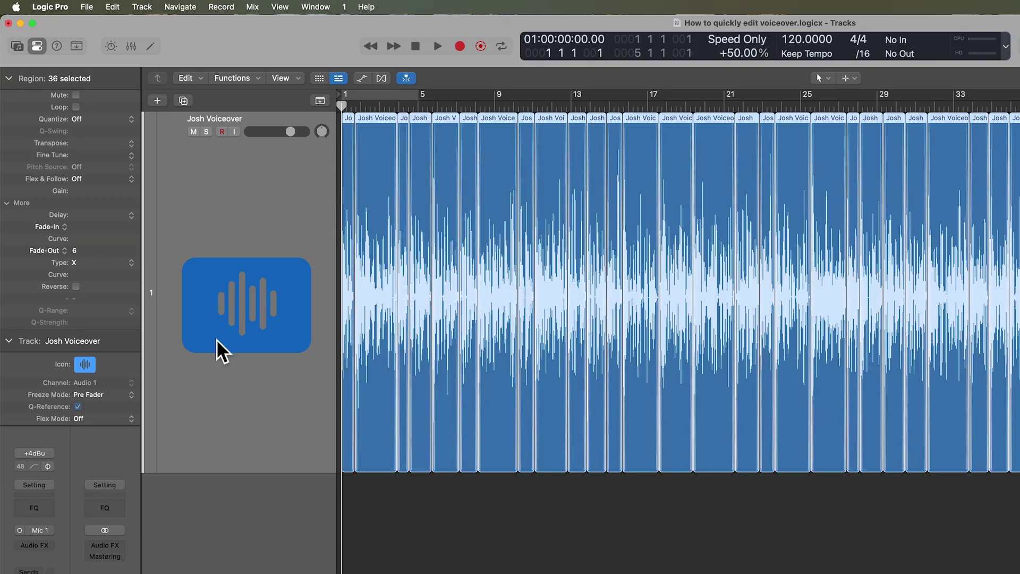
Step: Deselect the regions and examine the crossfades at the first few cuts between bars 1 and 5
left_click(458, 478)
key("super+Right")
key("super+Right")
key("super+Right")
key("super+Right")
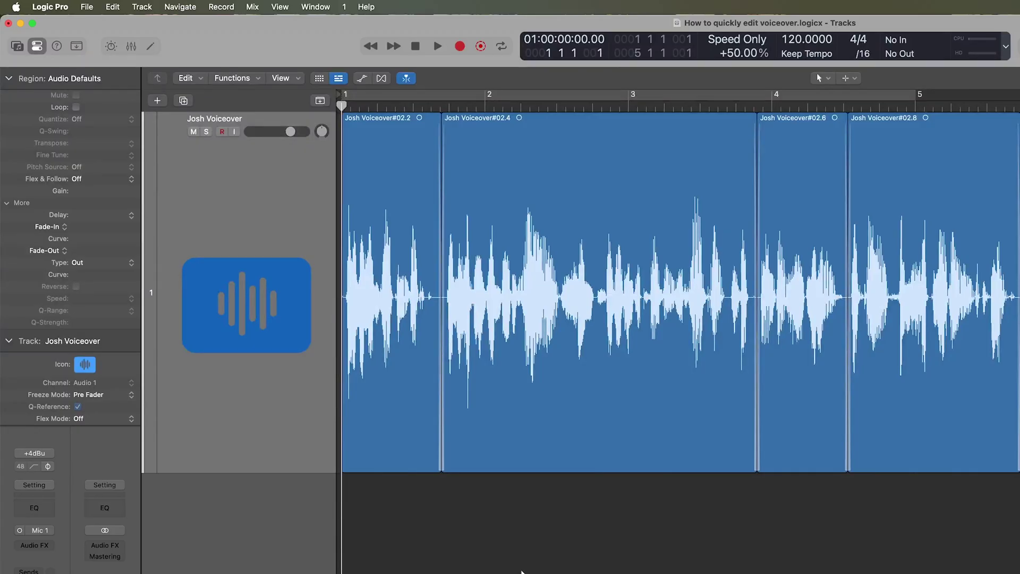
key("super+Left")
key("super+Left")
key("super+Left")
key("super+Left")
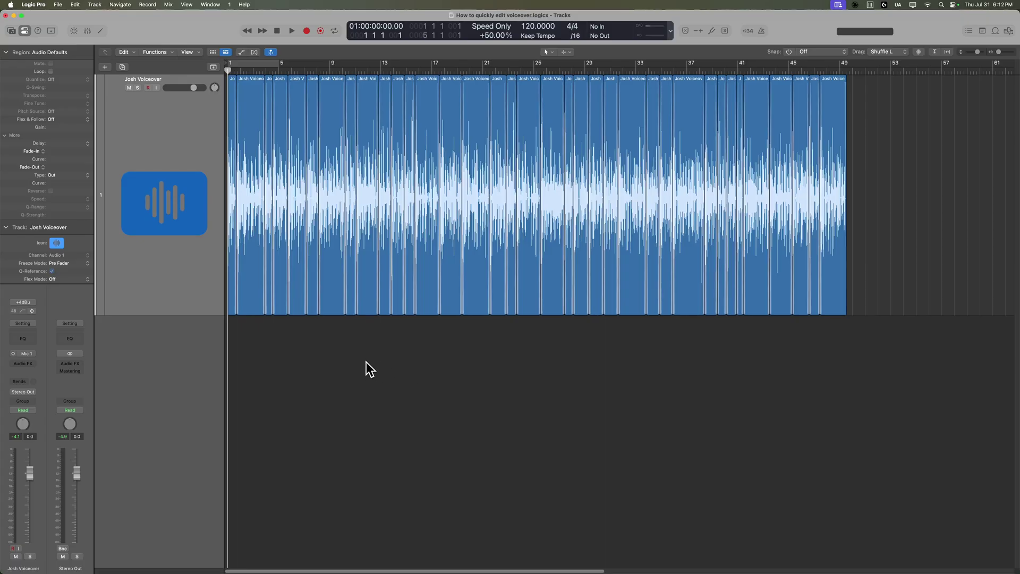
Step: Play the crossfaded voiceover from the beginning to bar 26 beat 3 and examine how the edits flow
key("space")
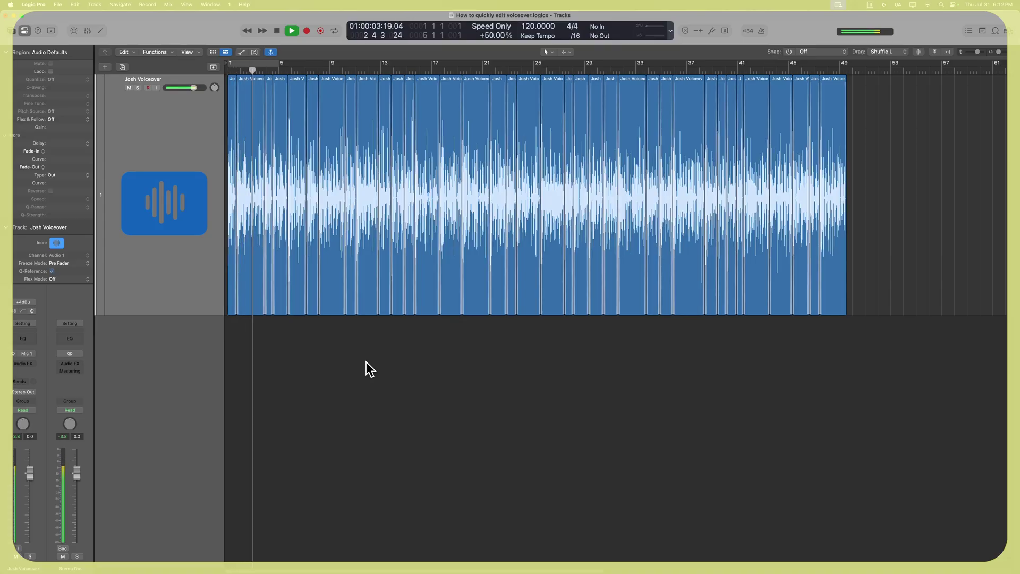
key("super+Right")
key("super+Right")
key("super+Right")
key("super+Right")
key("super+Right")
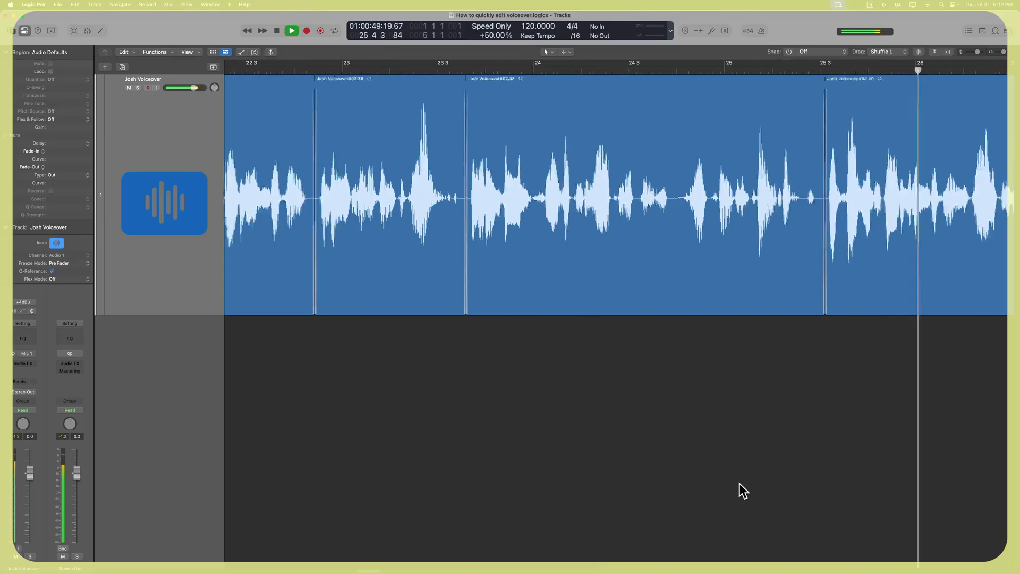
key("space")
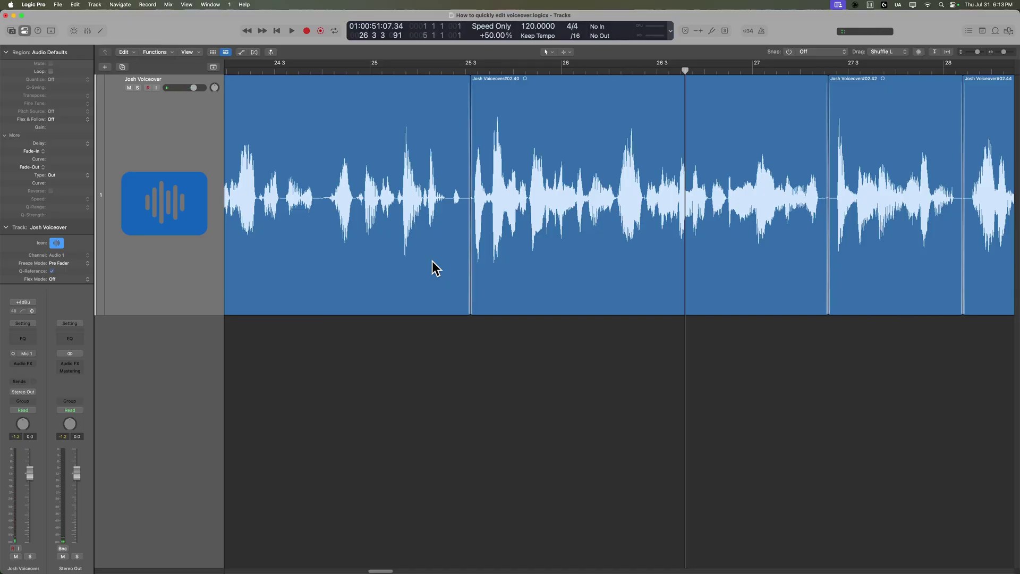
Step: Extend the end of the region before the cut at bar 25 beat 3 slightly later, and replay from bar 24 beat 4
left_click(432, 260)
left_click_drag(466, 291, 475, 289)
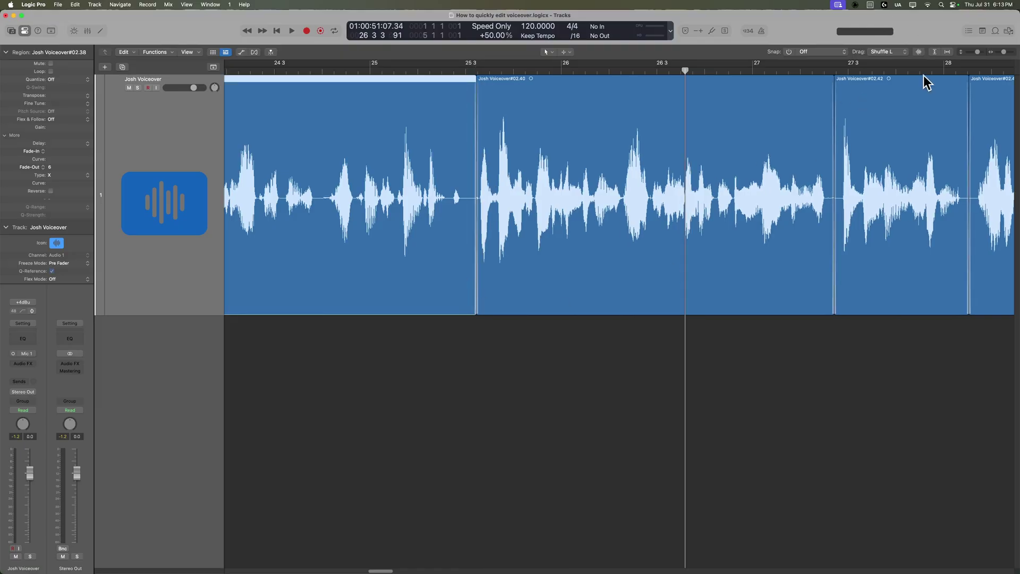
left_click(331, 74)
left_click(484, 366)
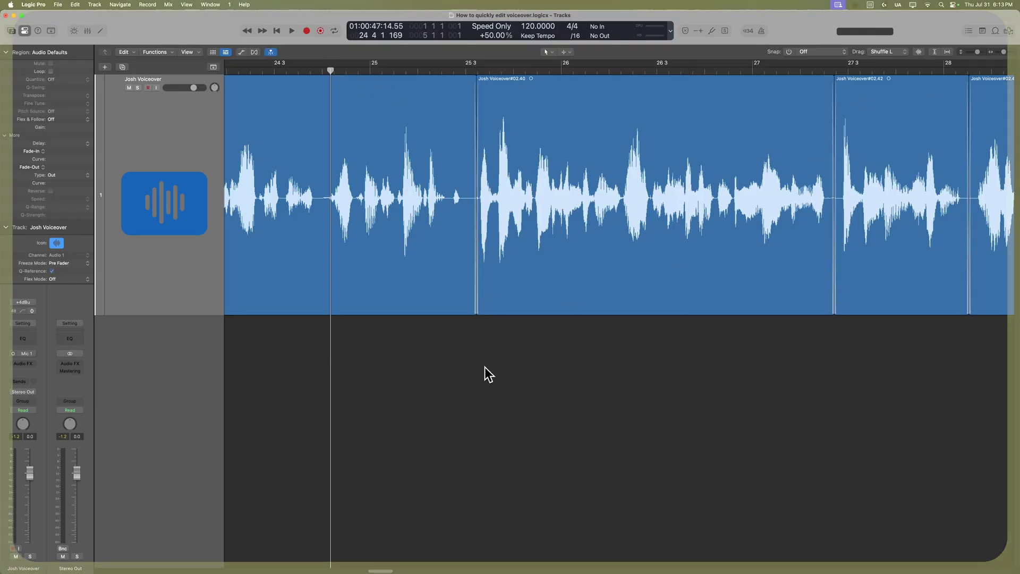
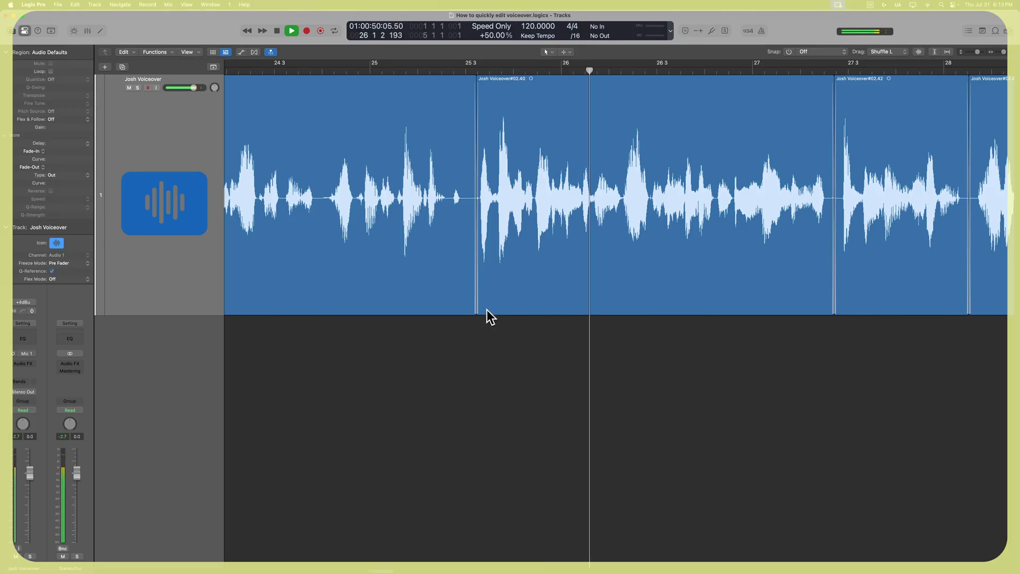
Step: Readjust the start of the region just after bar 25 beat 3, and replay the transition from just before bar 24 beat 3
left_click_drag(478, 301, 467, 257)
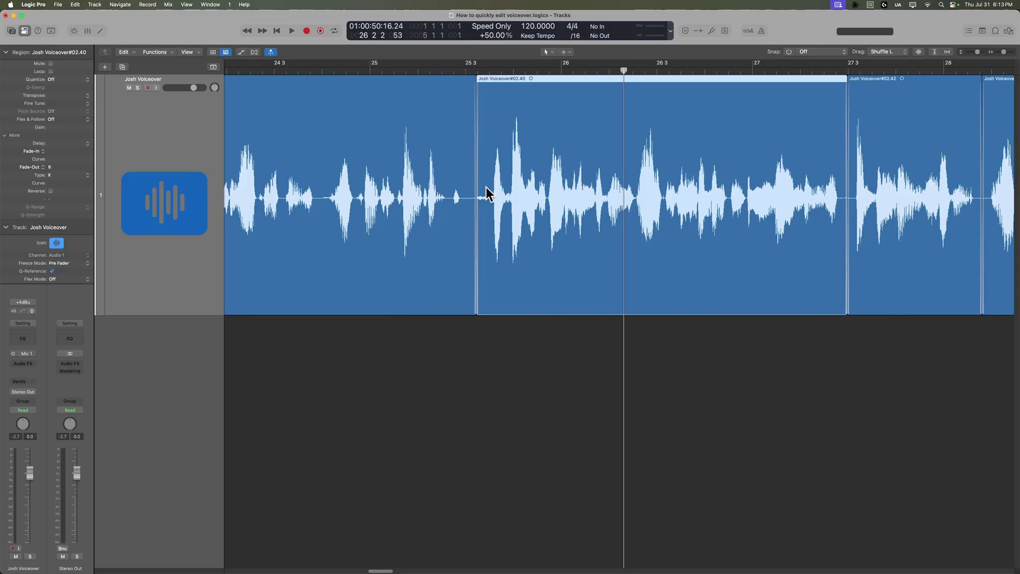
left_click_drag(479, 240, 481, 297)
left_click(257, 67)
left_click(416, 399)
key("space")
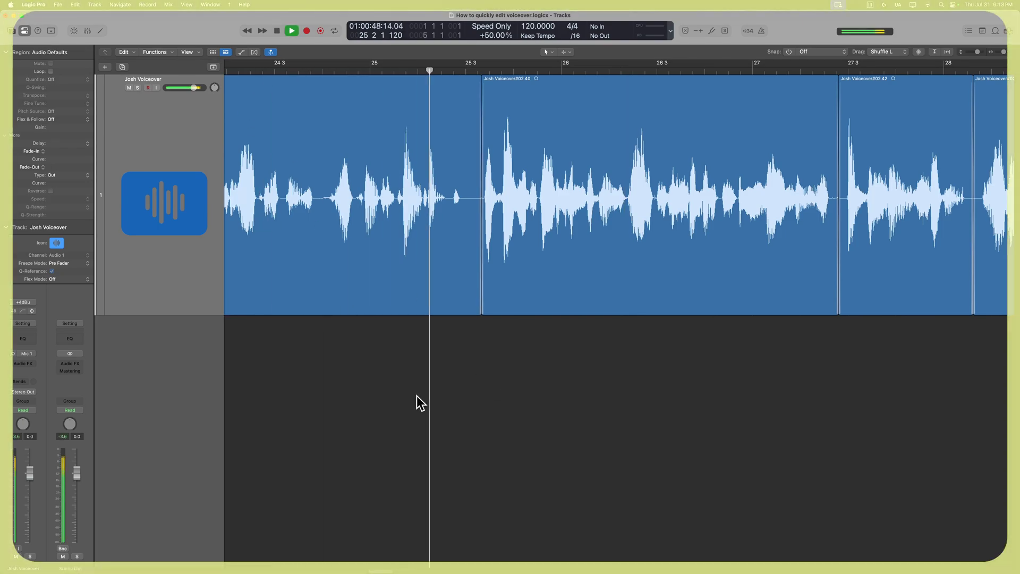
key("space")
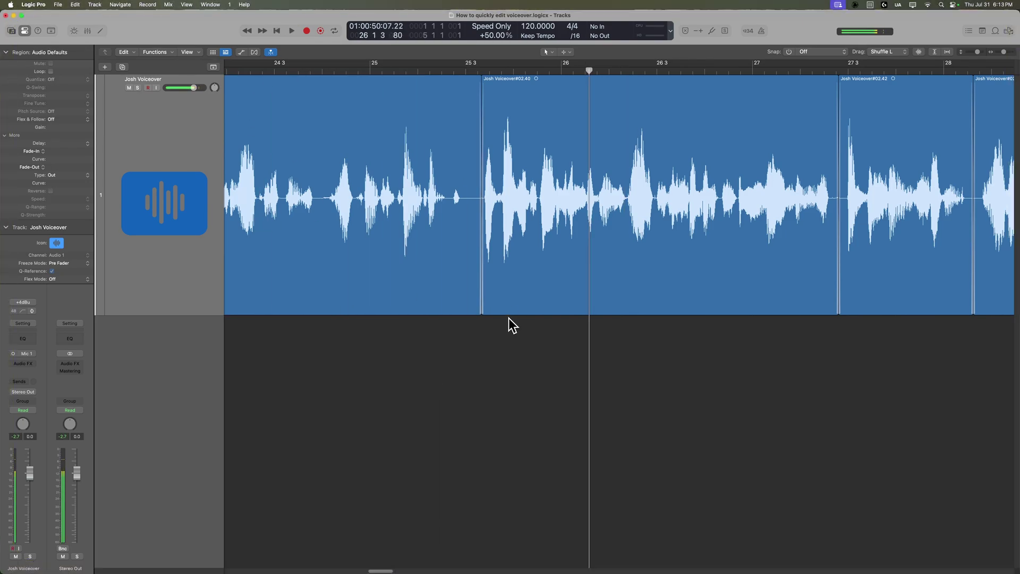
Step: Fine-tune the region edge at the cut after bar 25 beat 3, and play on from just before bar 25
left_click(484, 295)
left_click_drag(484, 295, 486, 295)
left_click(357, 70)
left_click(432, 346)
key("space")
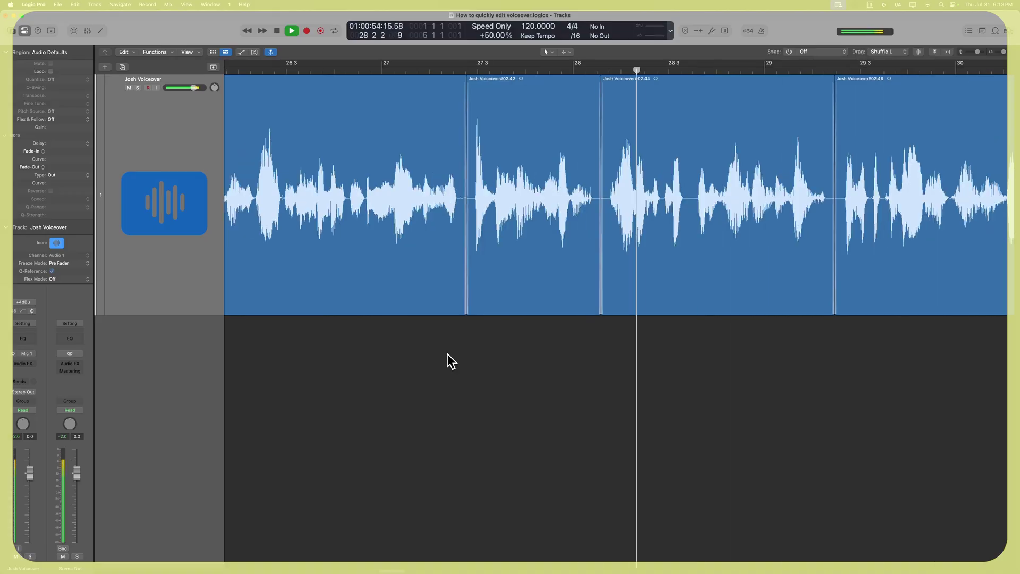
Step: Trim the end of the region before the cut near bar 27 beat 3 slightly earlier, and resume playback
key("space")
left_click(460, 303)
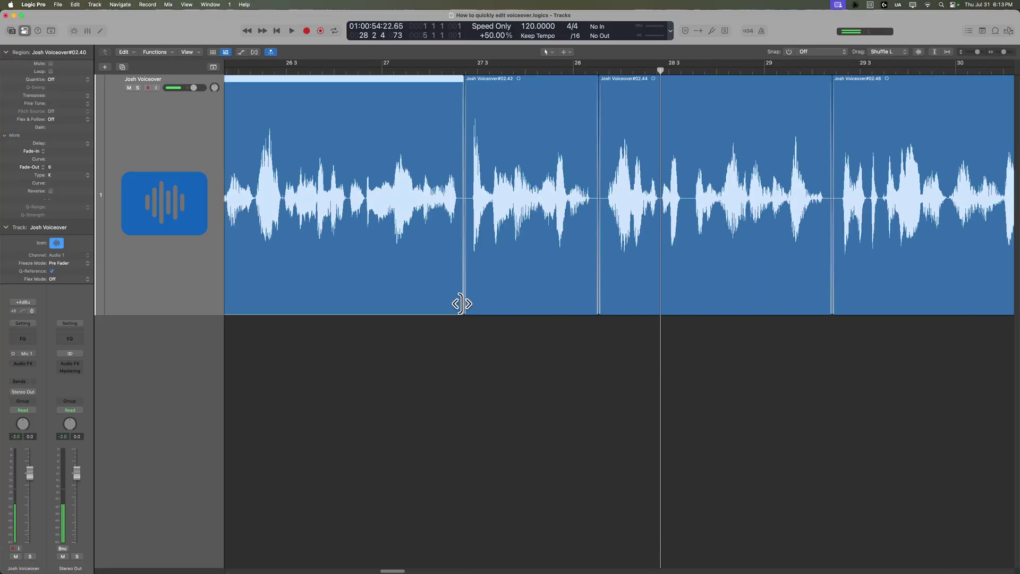
left_click_drag(460, 304, 458, 303)
left_click(451, 371)
key("space")
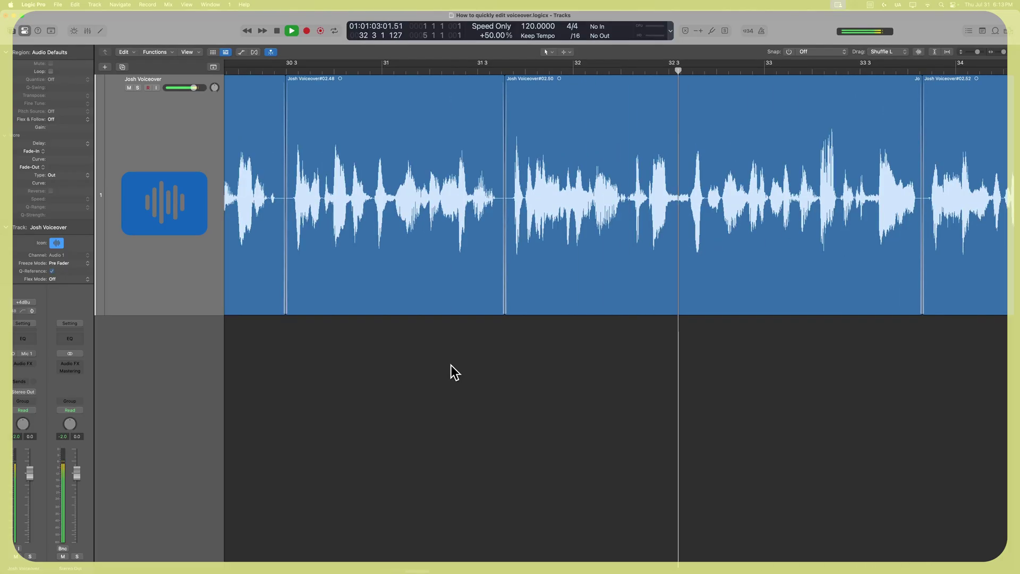
Step: Extend the end of the region before the cut just after bar 31 beat 3 slightly, and replay from around that beat
key("space")
left_click_drag(501, 303, 507, 305)
left_click(506, 376)
left_click(475, 64)
key("space")
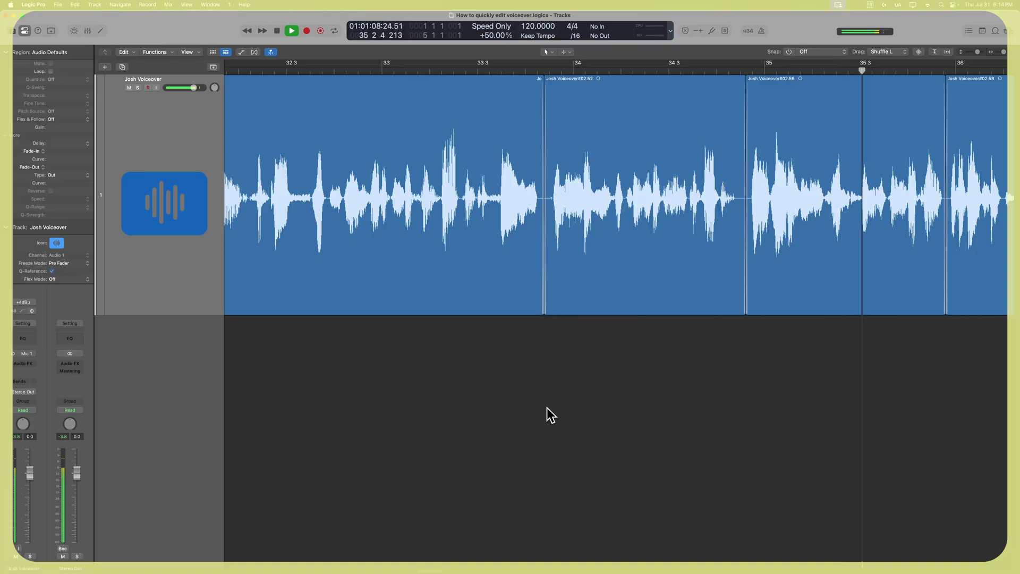
Step: Fine-tune the region edge at the cut just before bar 35, and play the voiceover through to its end
key("space")
left_click_drag(748, 302, 747, 301)
left_click(645, 416)
key("space")
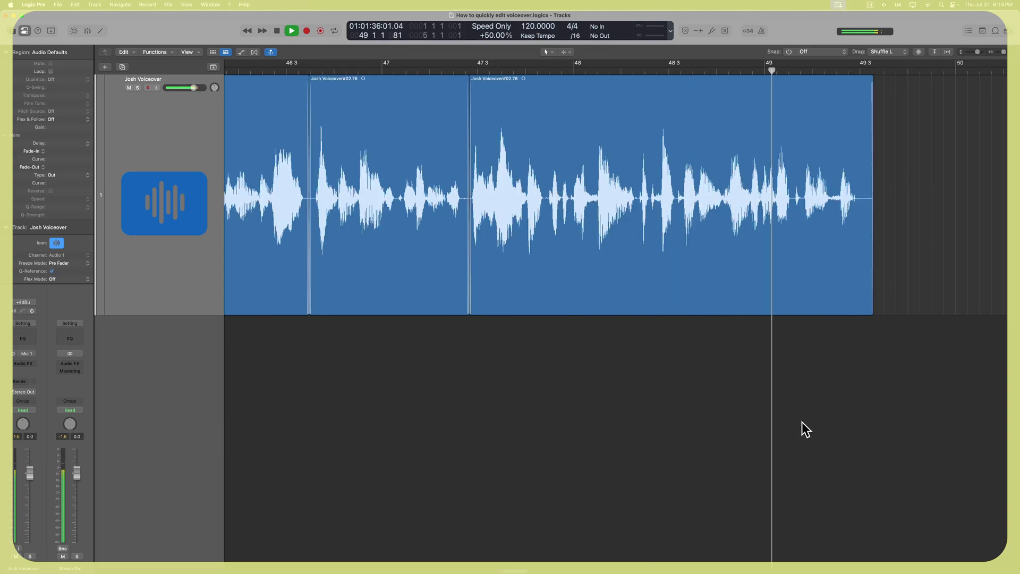
key("space")
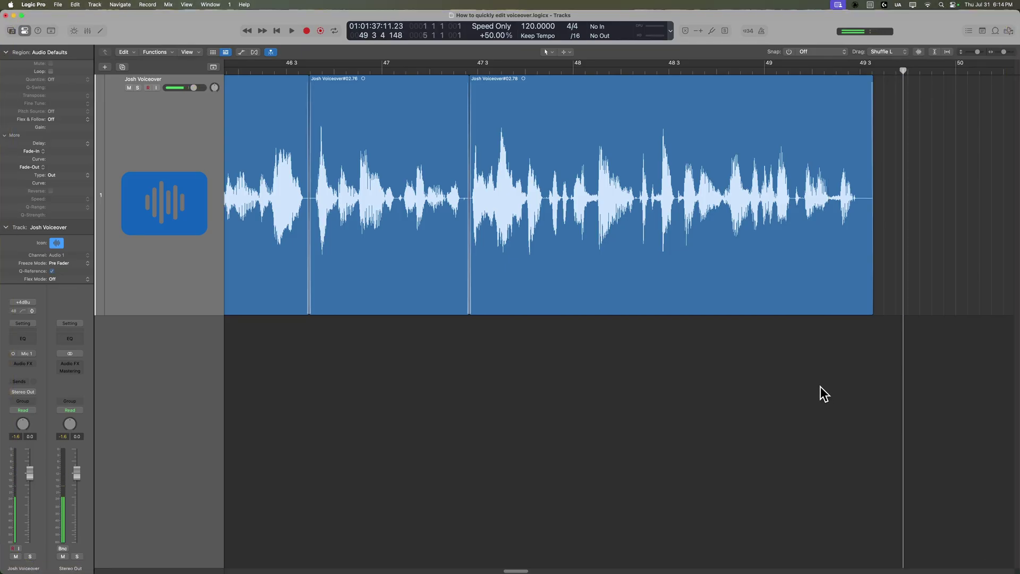
Step: Add a short fade-out at the end of the last voiceover region, fit the whole track in view, and return to the beginning
left_click_drag(865, 202, 942, 215)
left_click(526, 387)
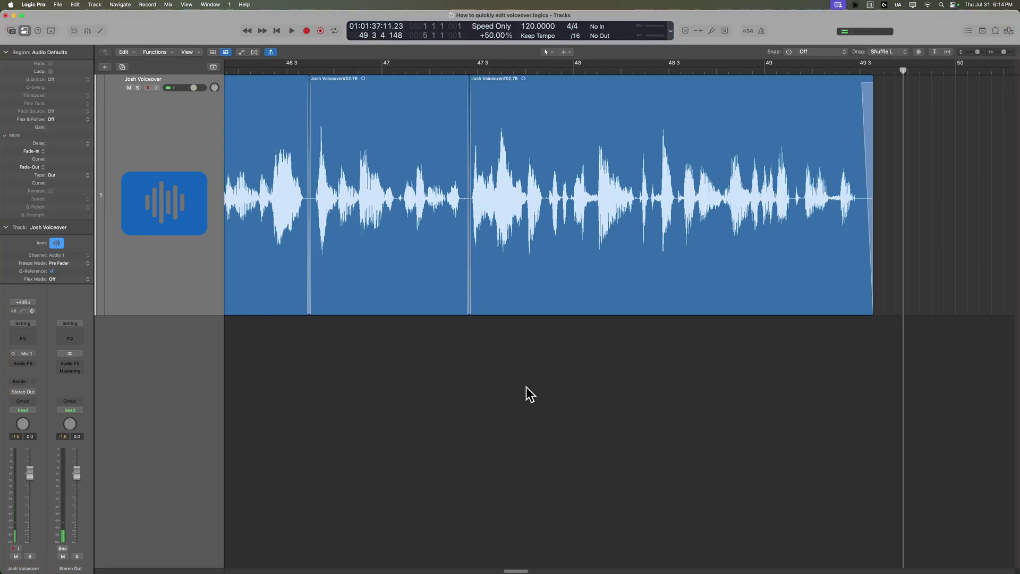
key("z")
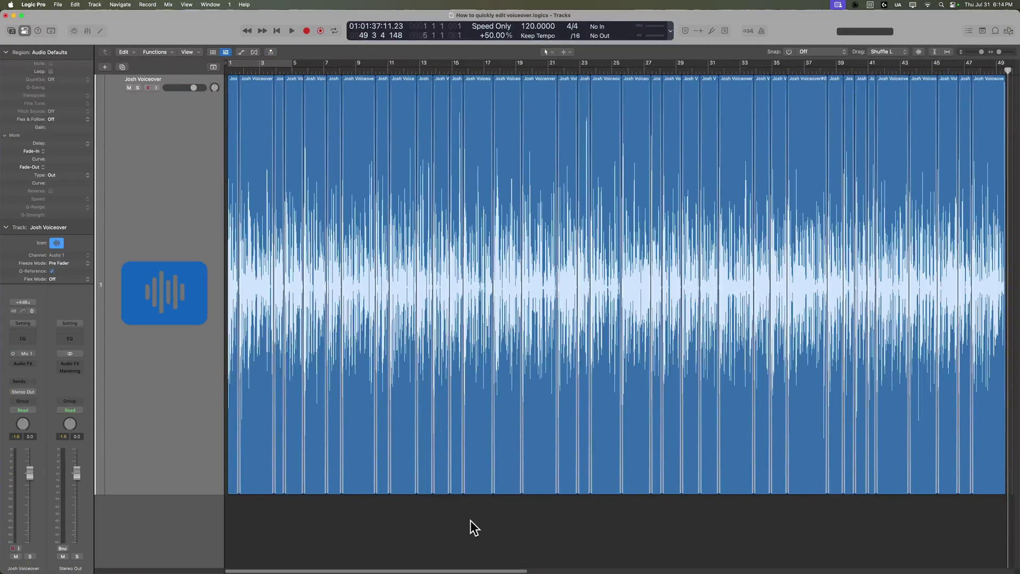
key("Return")
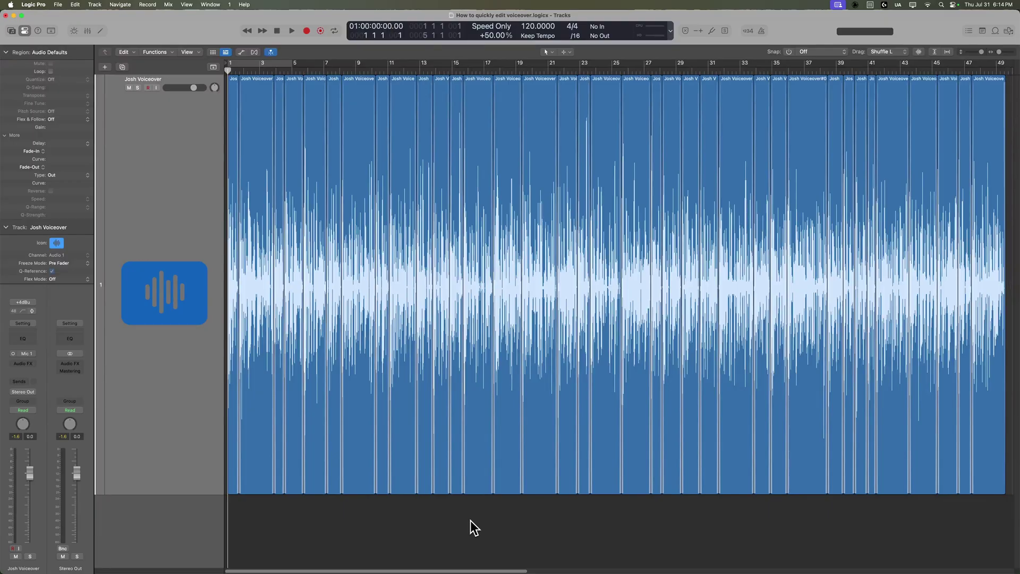